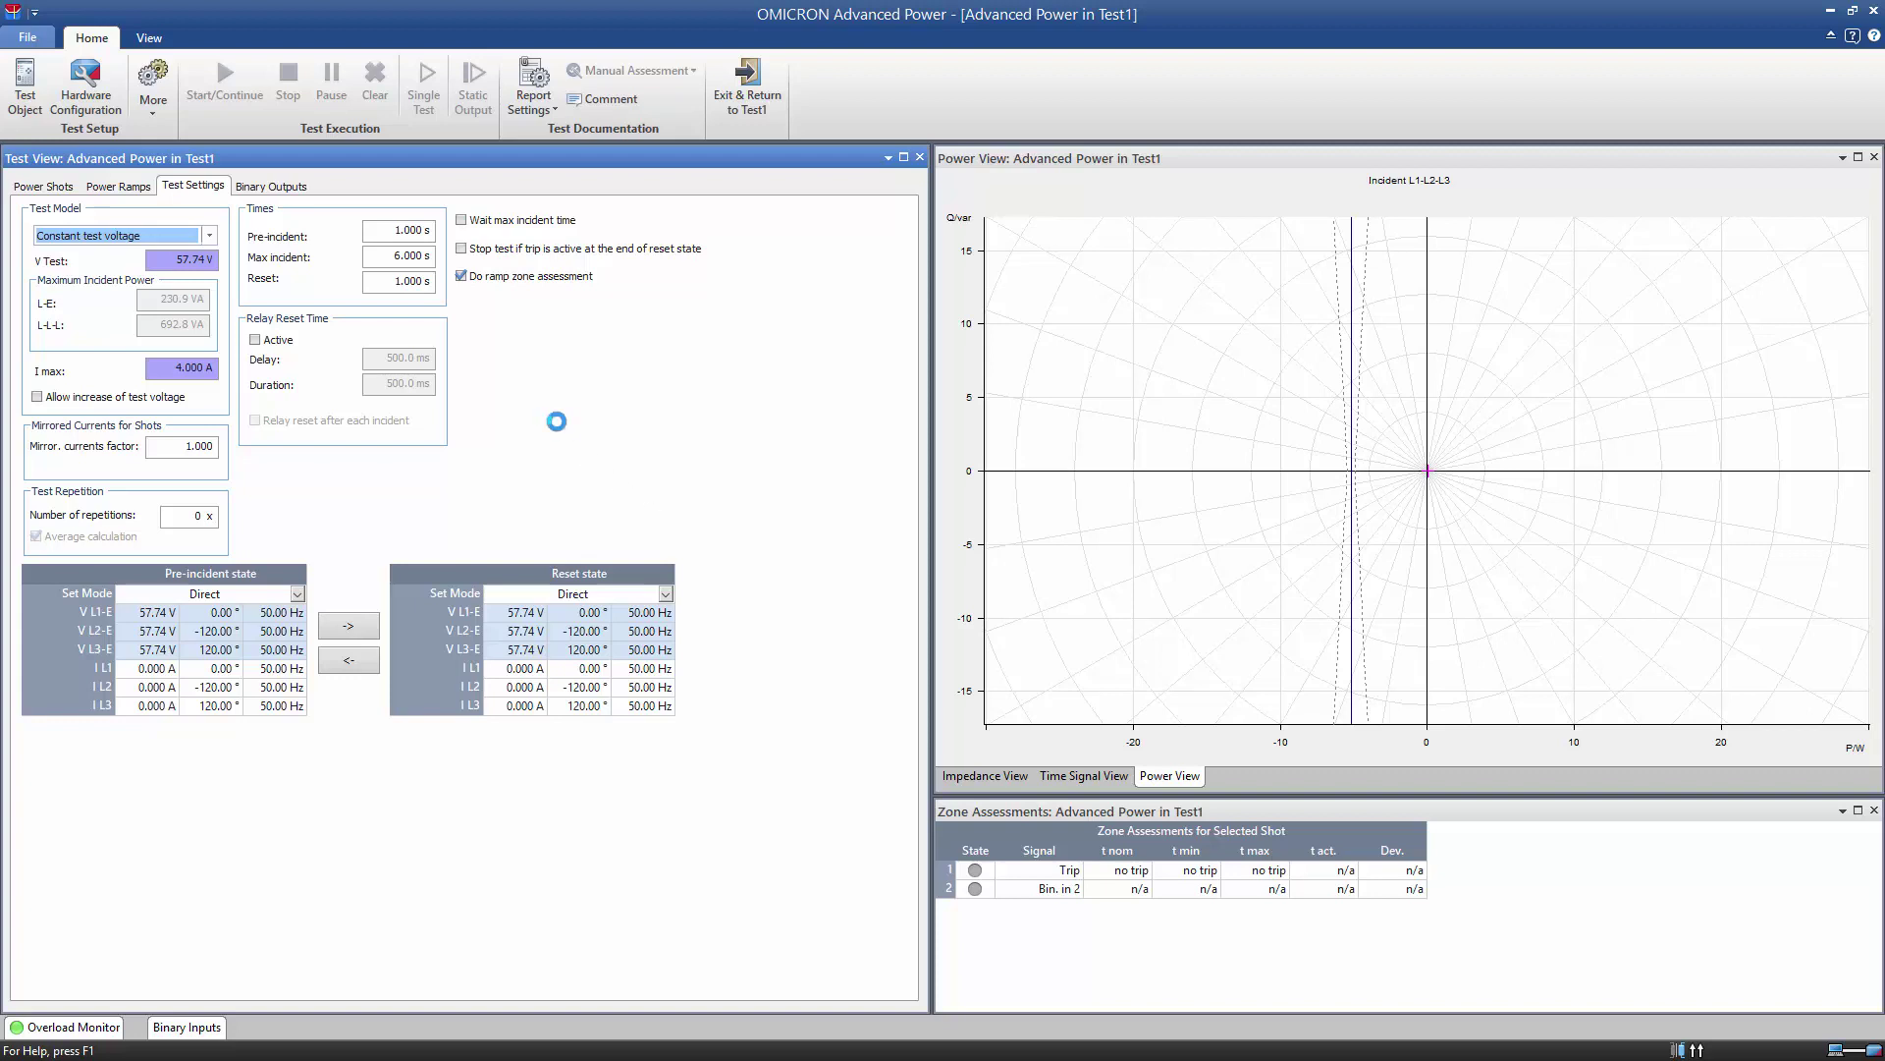
- Change the Max incident time in Test Settings > Times to 3 s
left_click_drag(392, 258, 429, 263)
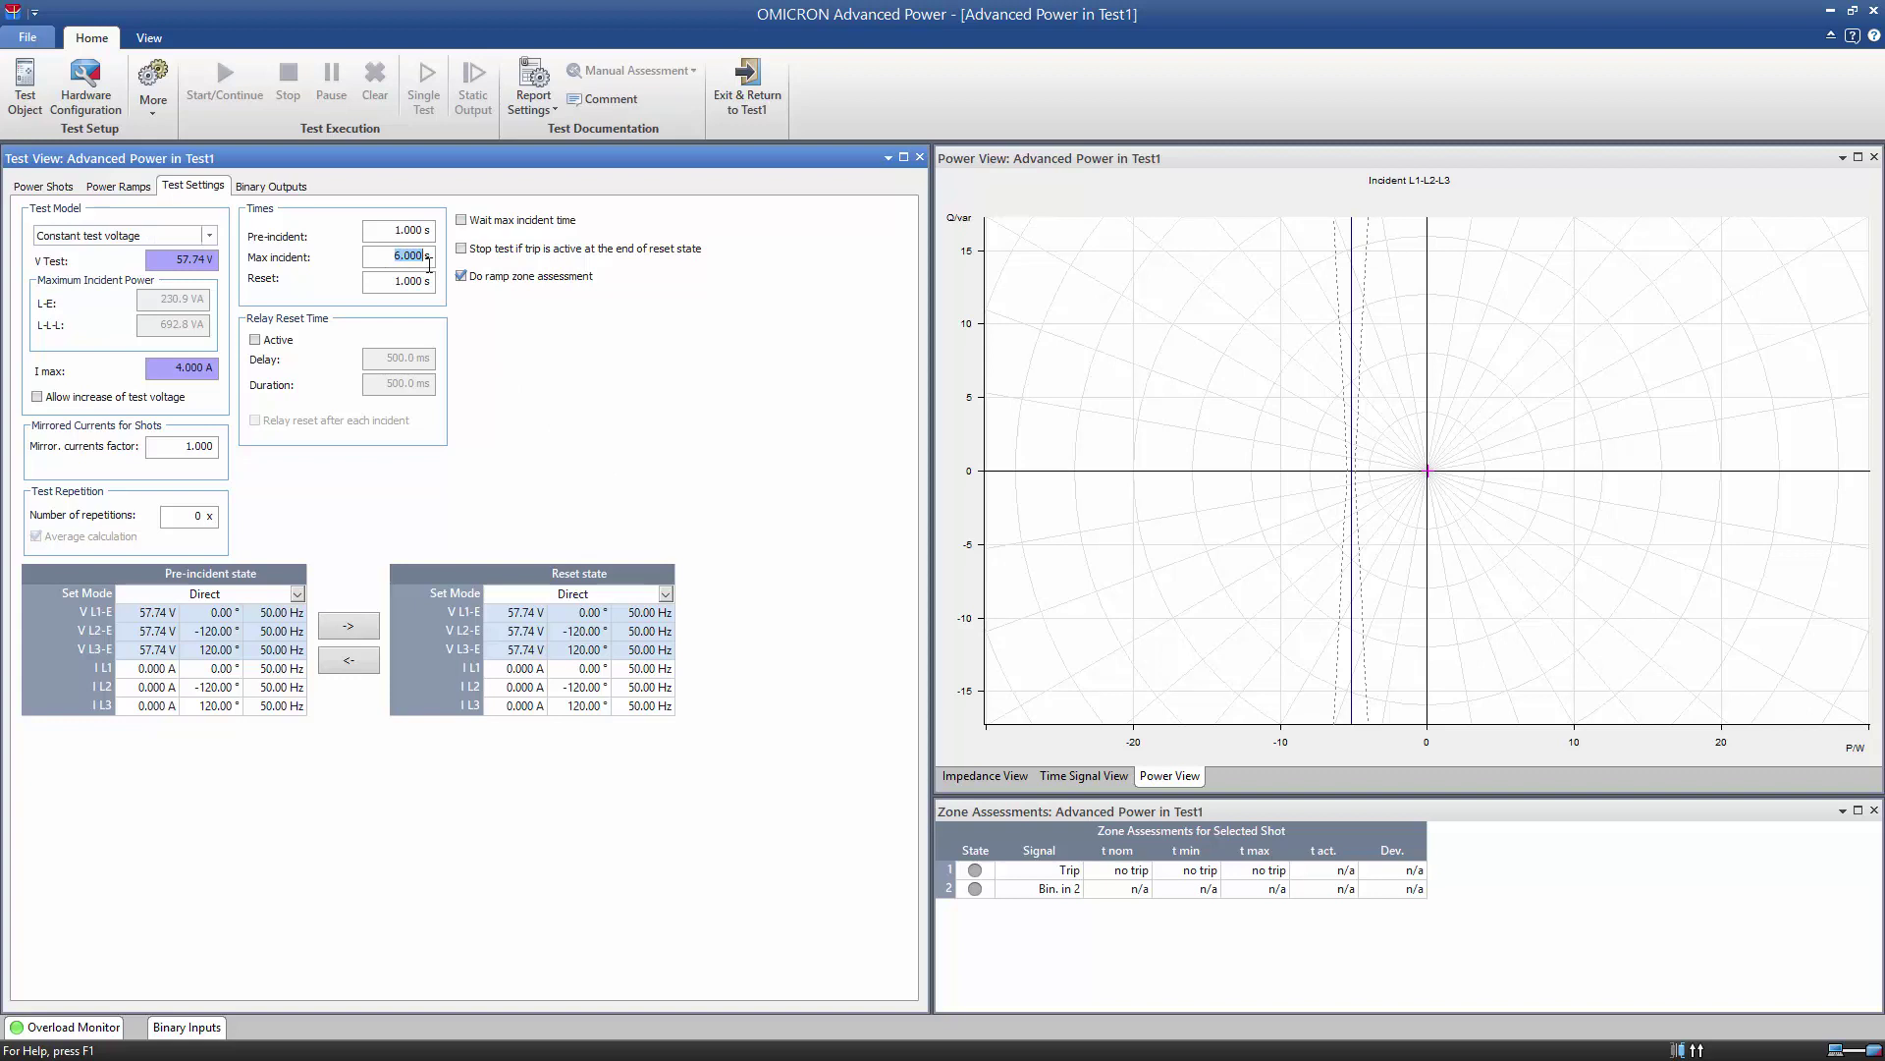
type("3")
left_click(372, 283)
- On the Power Ramps page, set the ramp's From P to -4.16 W and To P to -6.24 W
left_click(124, 191)
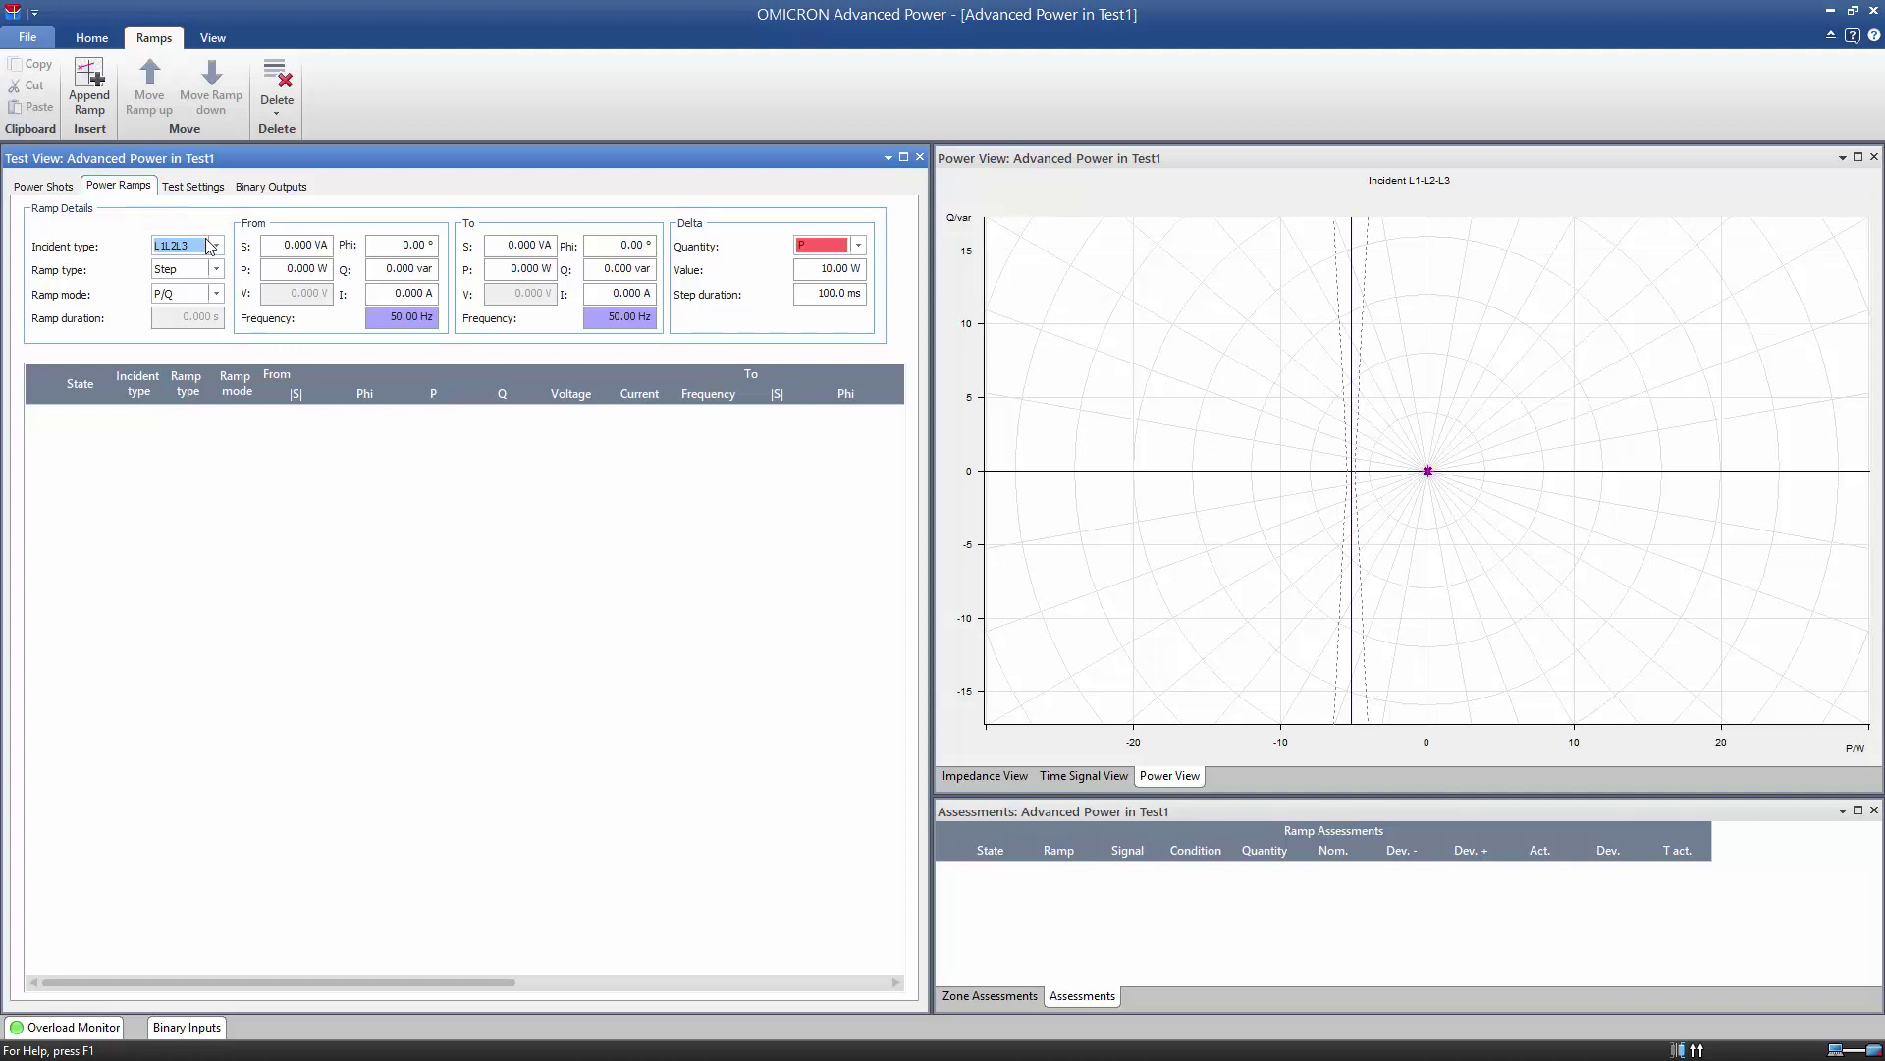
left_click_drag(272, 269, 316, 269)
key("BackSpace")
type("-4.16")
double_click(494, 269)
type("-6")
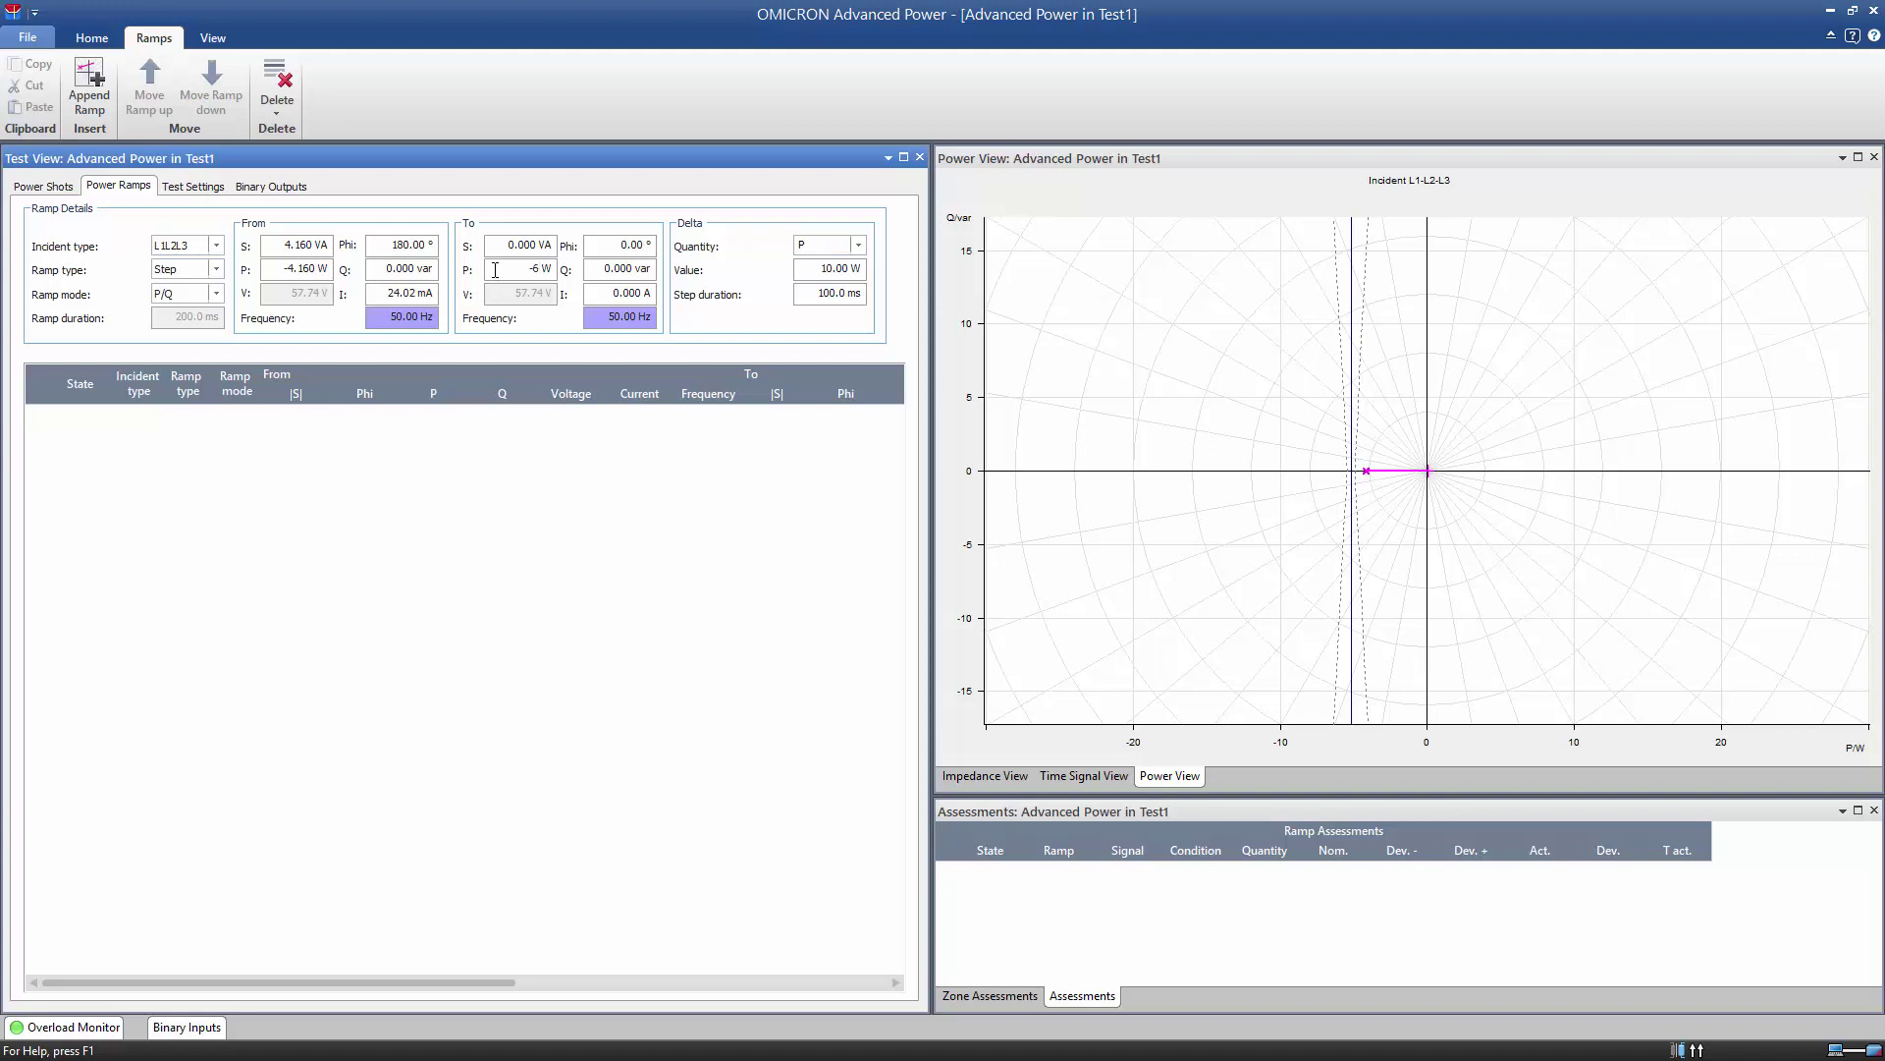
type(".24")
left_click(593, 252)
- Set the ramp's Delta Value to 50 mW and Step duration to 400 ms
left_click_drag(851, 272, 818, 275)
type("50m")
left_click(805, 294)
left_click_drag(853, 298, 809, 299)
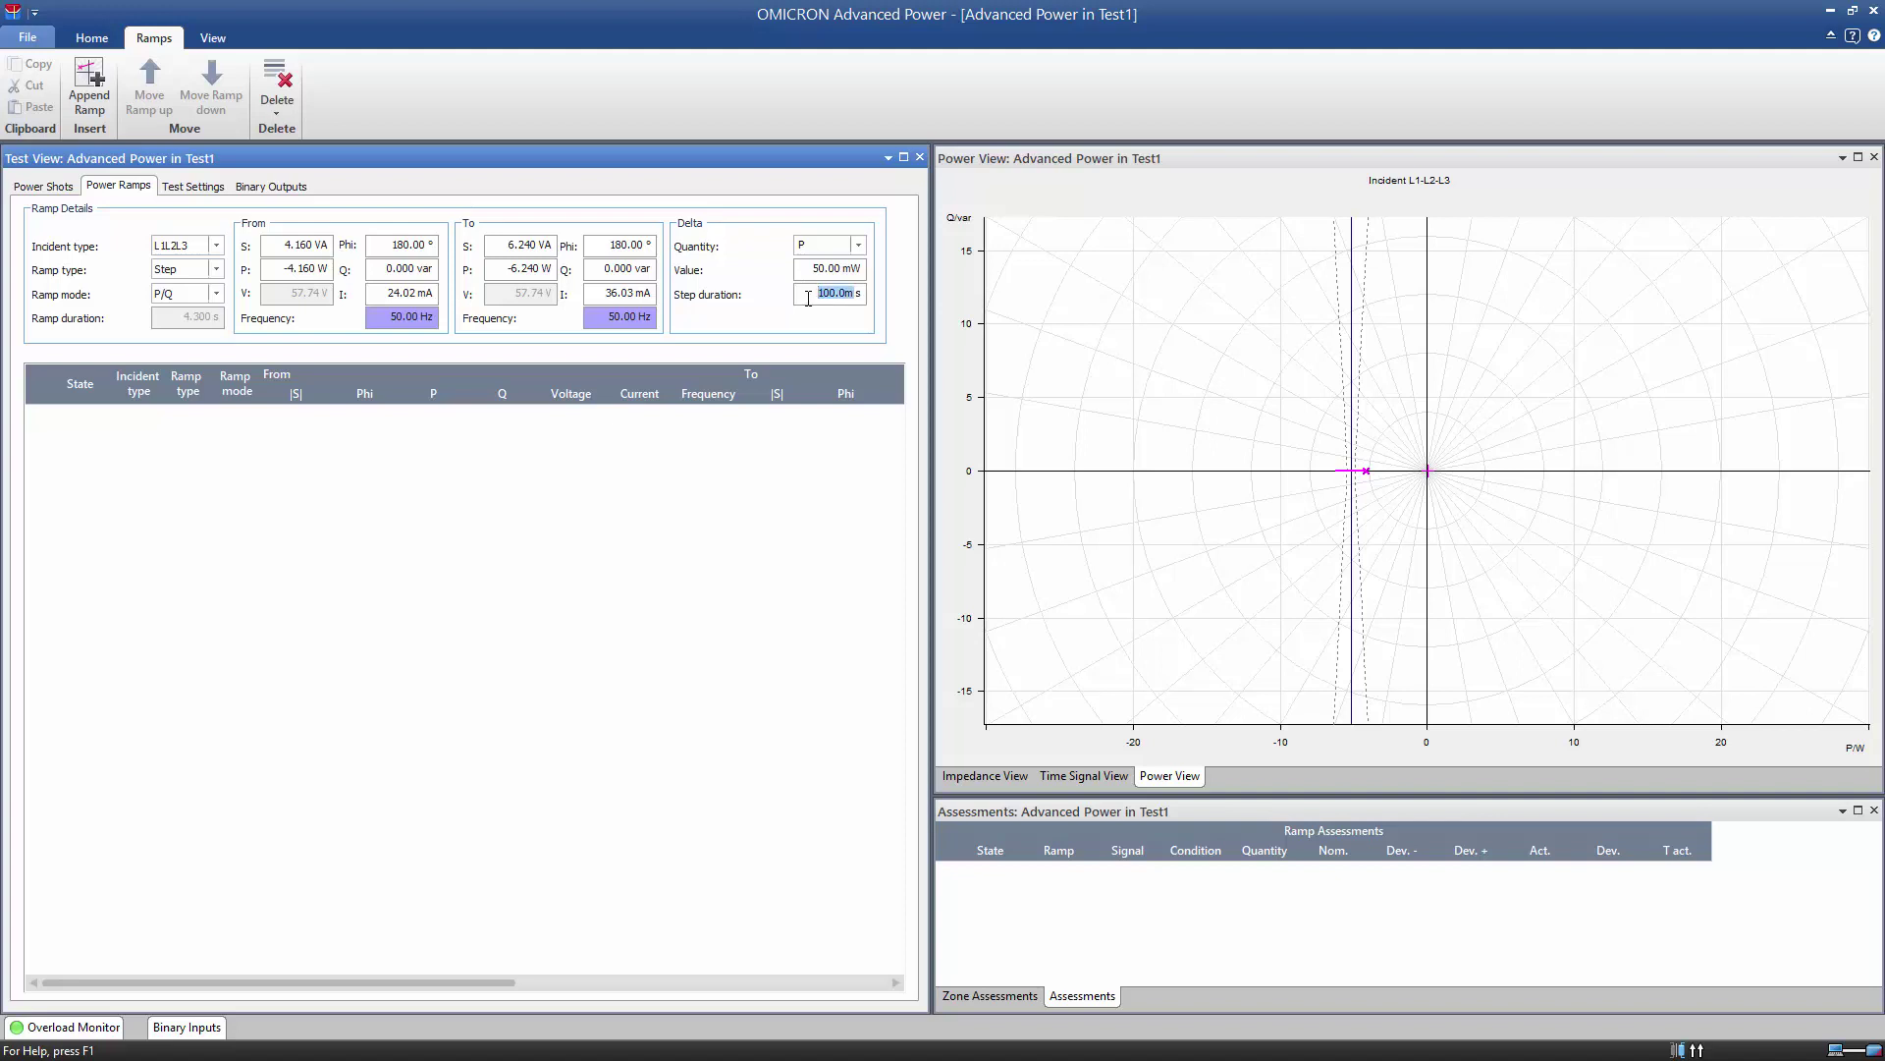
type("400")
type("m")
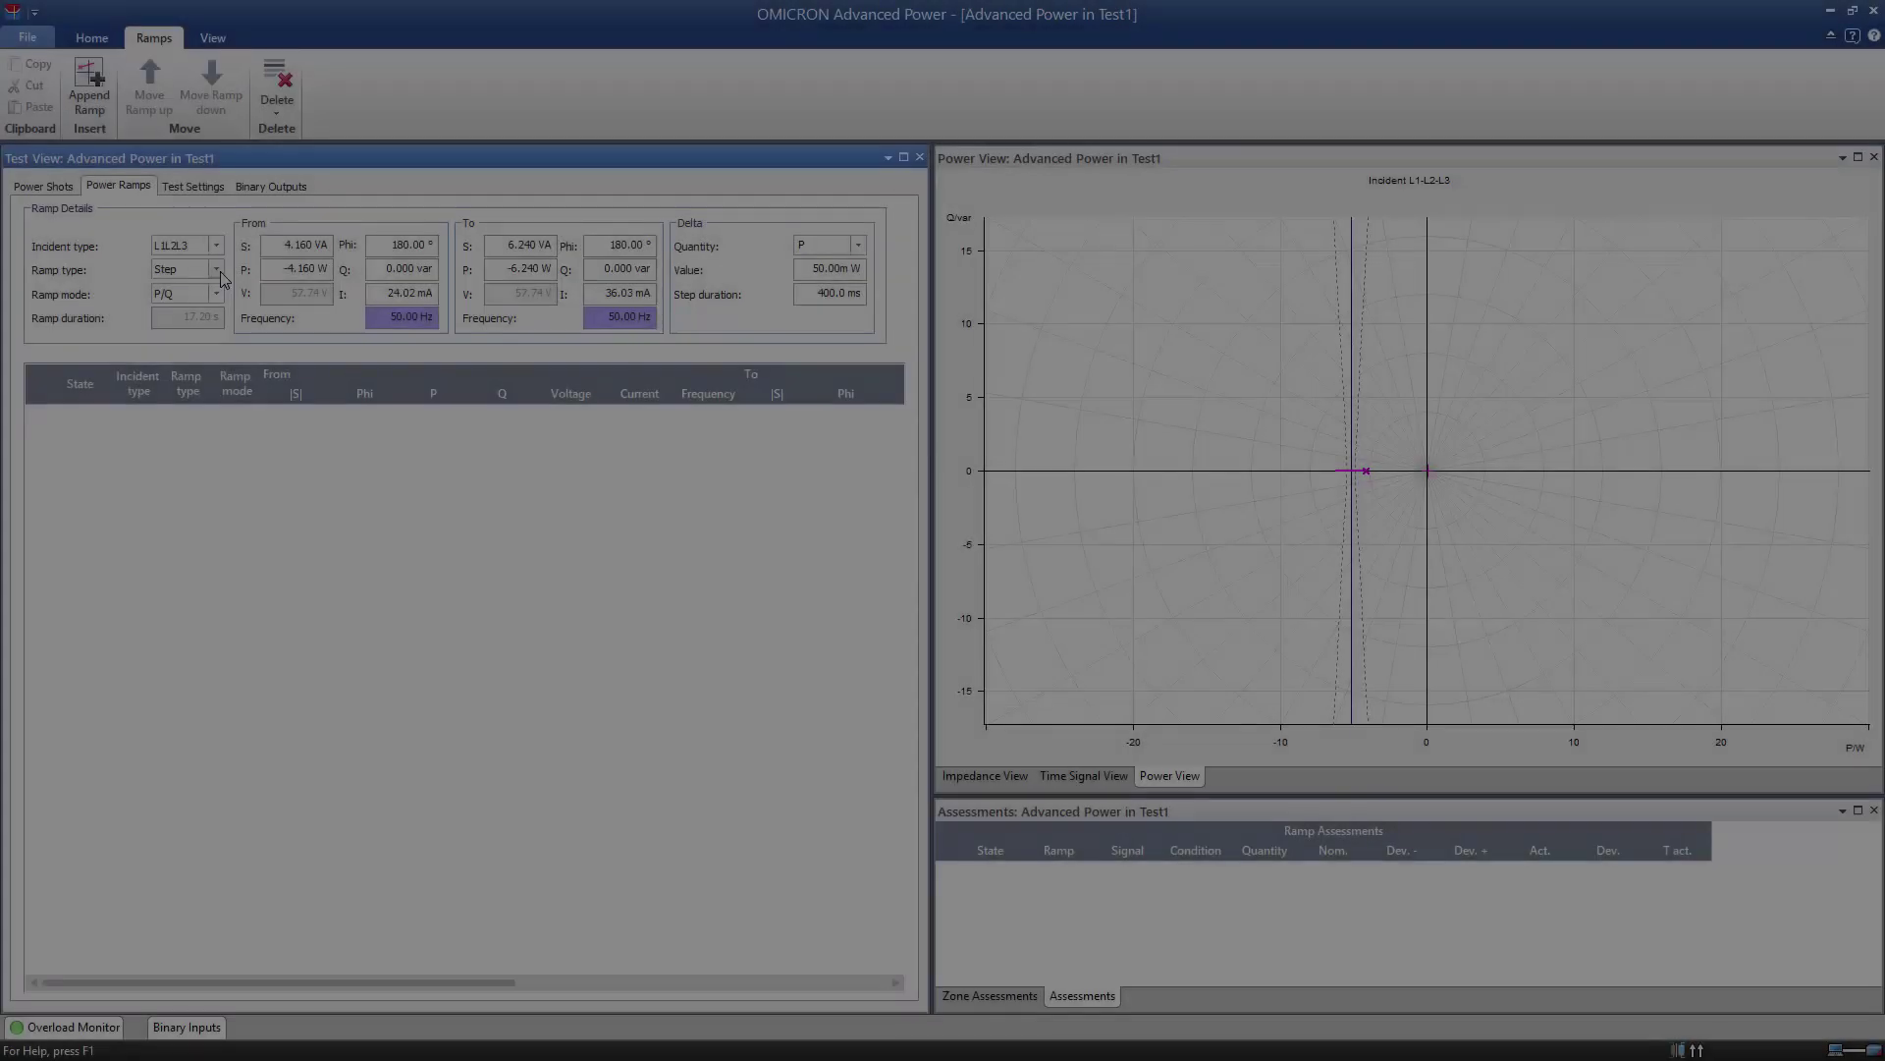
- Set Ramp type to Smooth and append the ramp to the ramp table
left_click(216, 269)
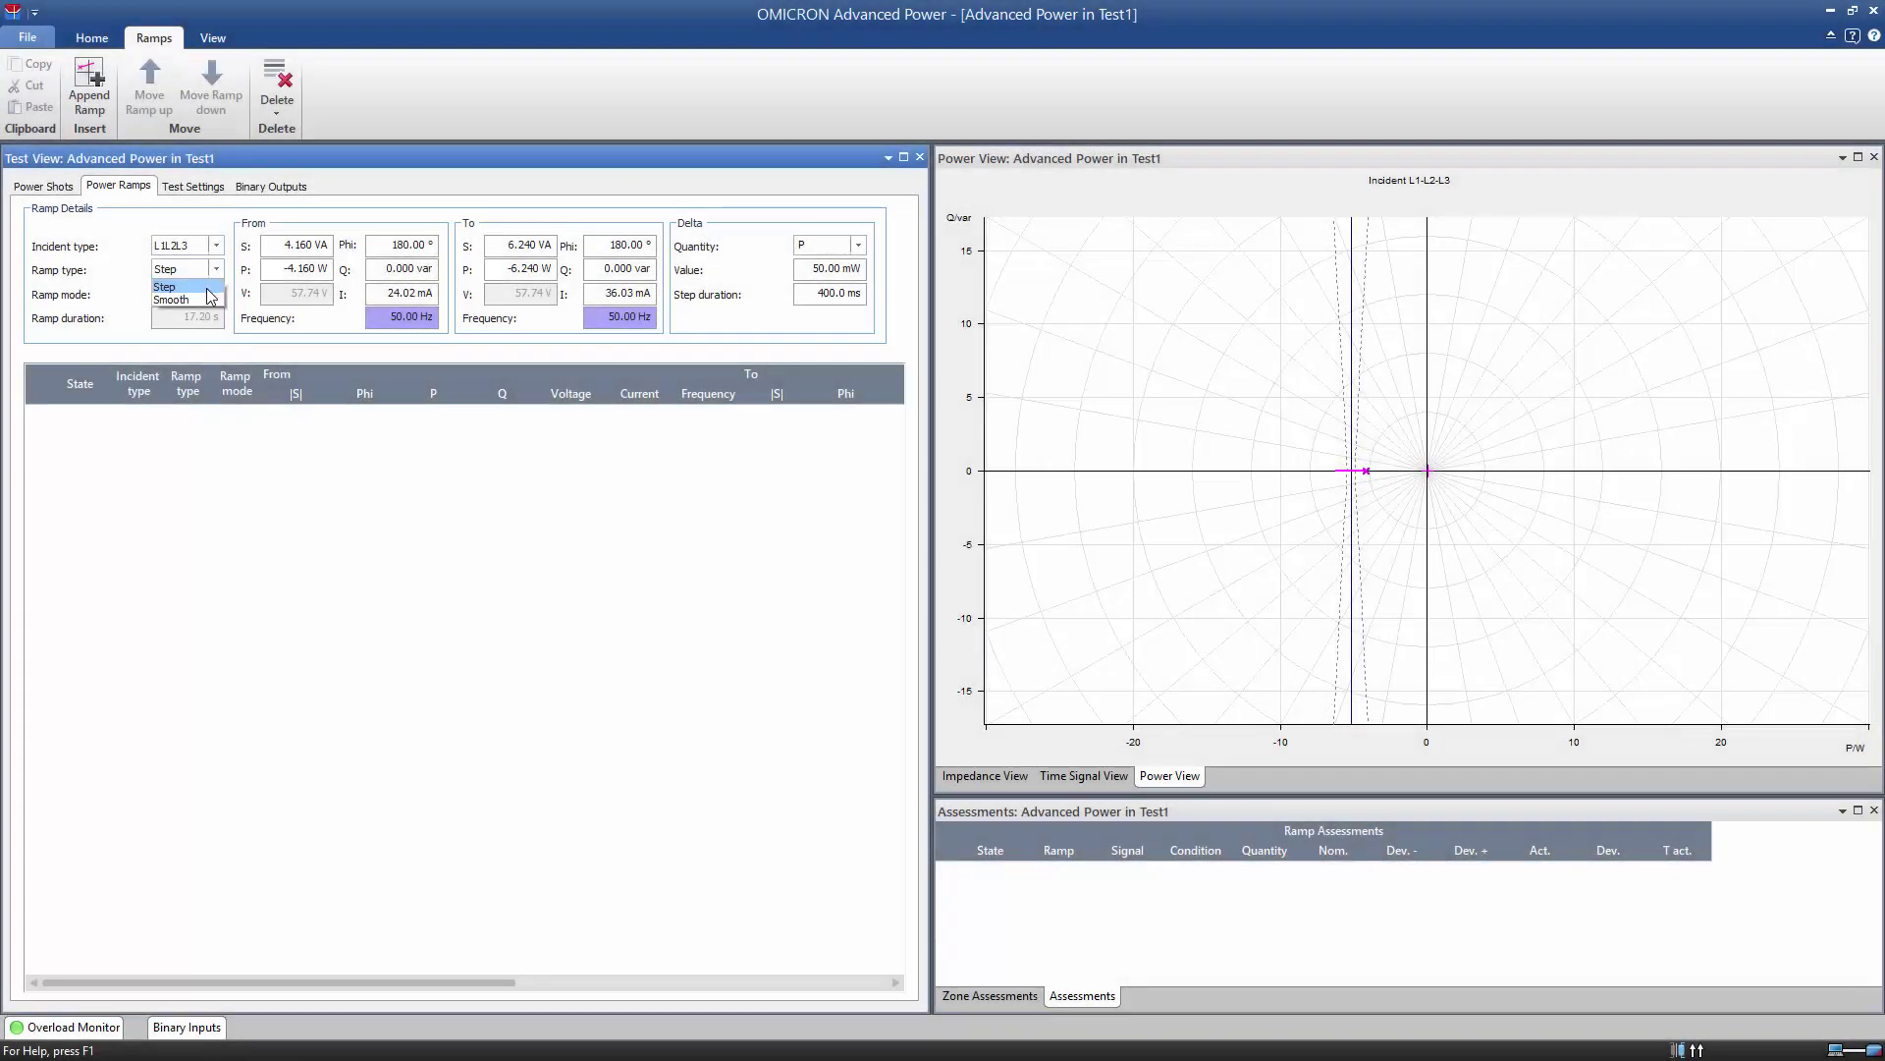
left_click(210, 299)
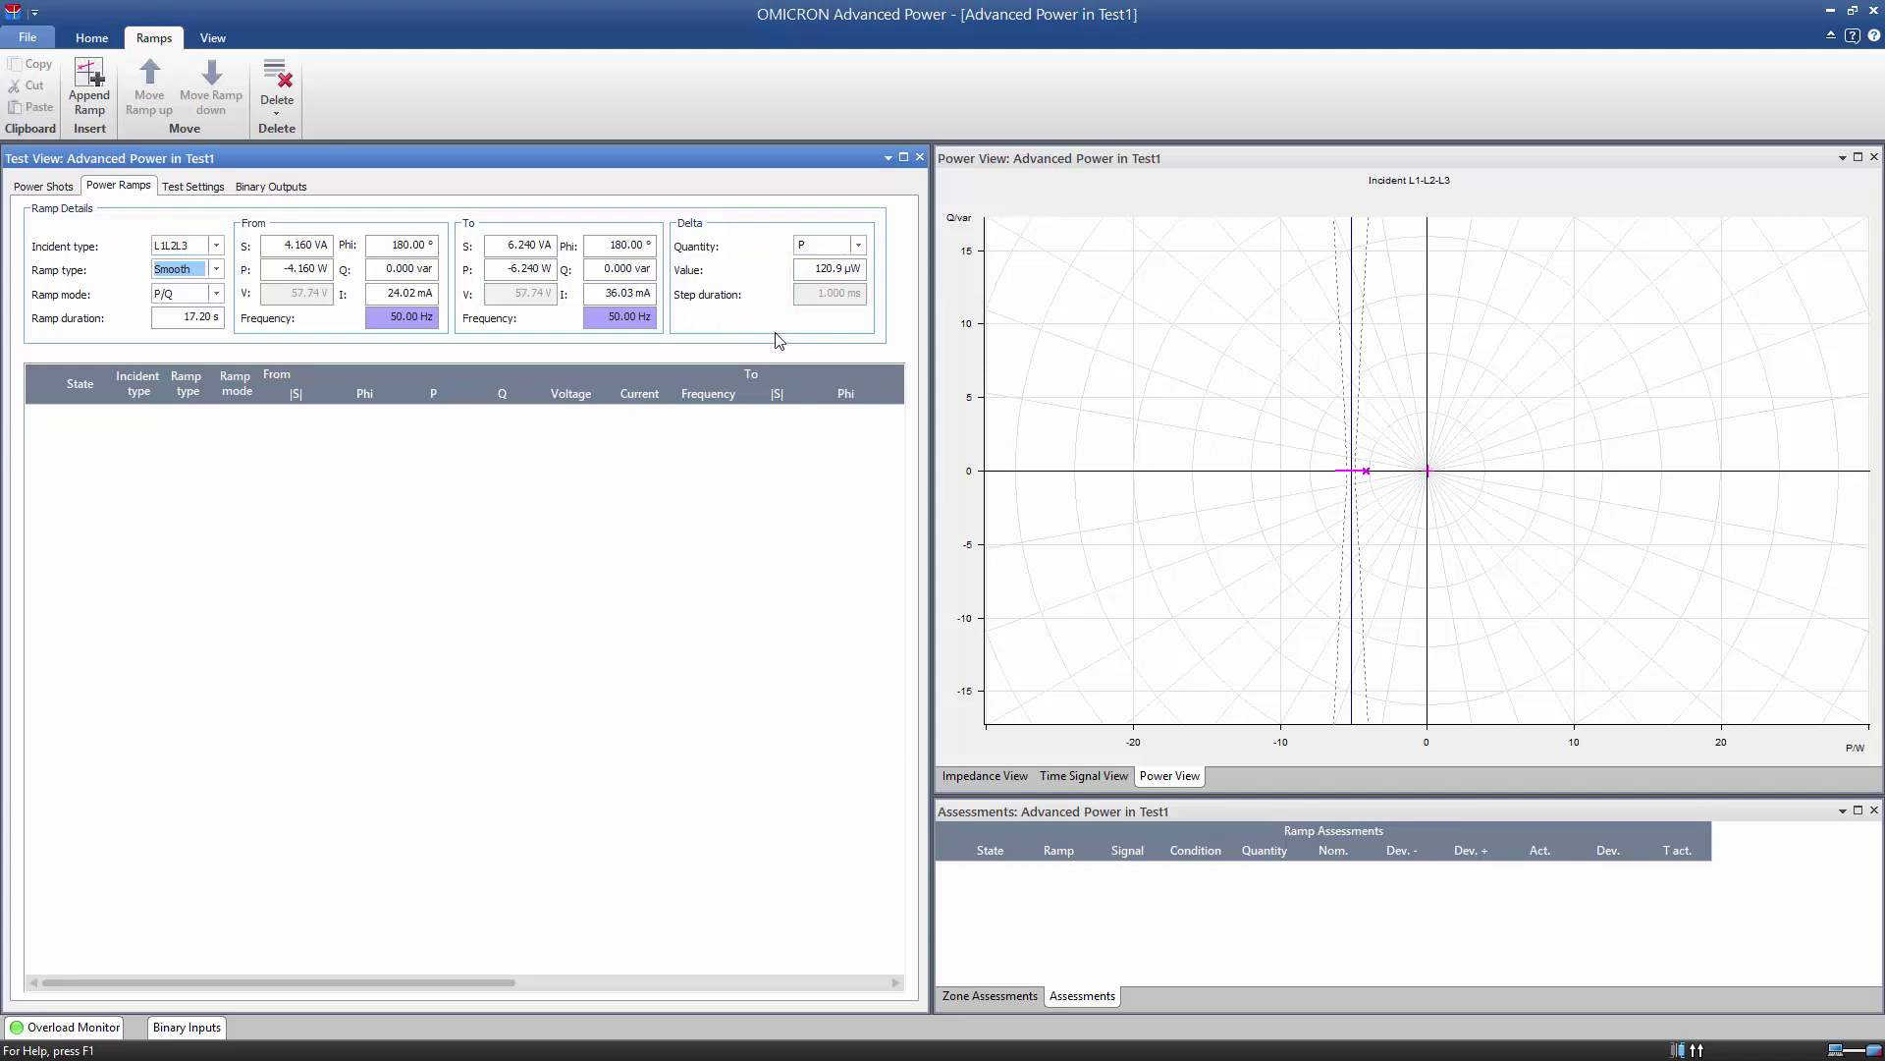
left_click(97, 110)
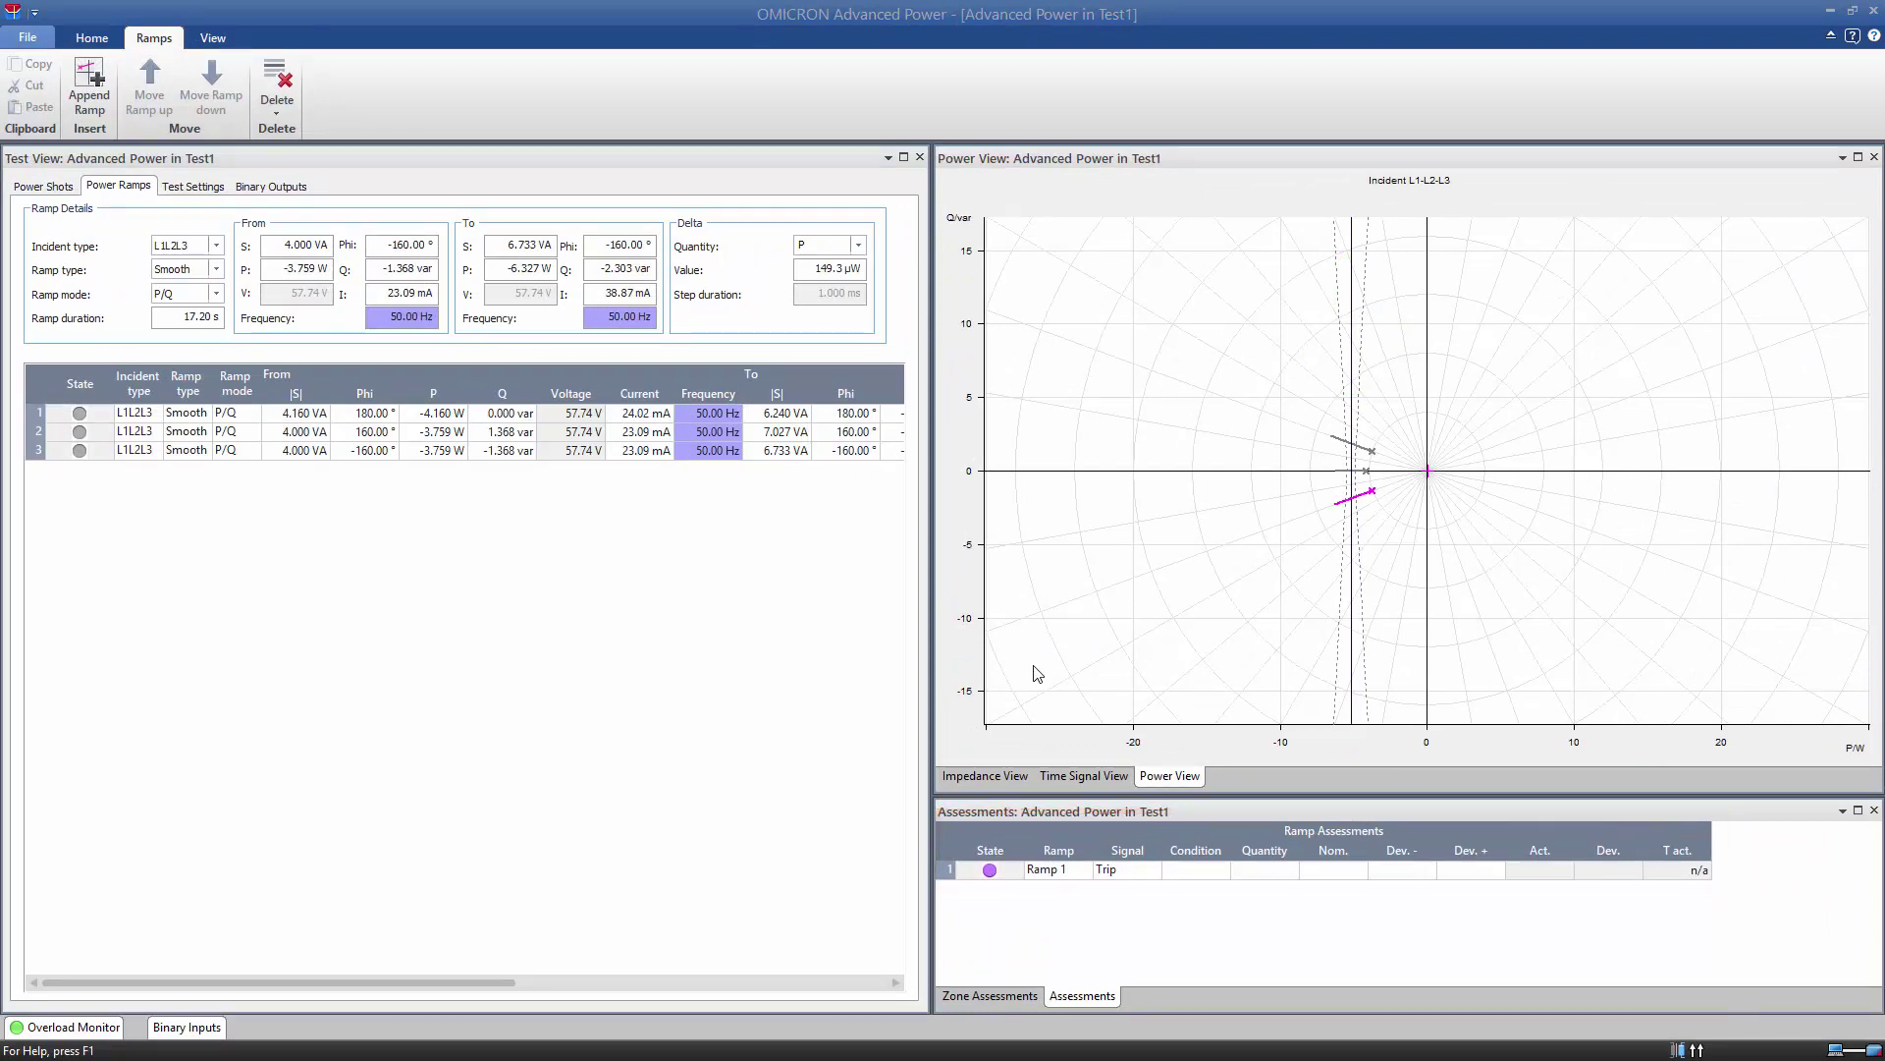
- Give Ramp 1's assessment Signal Start, Condition 0 -> 1, and Quantity P
left_click(1157, 879)
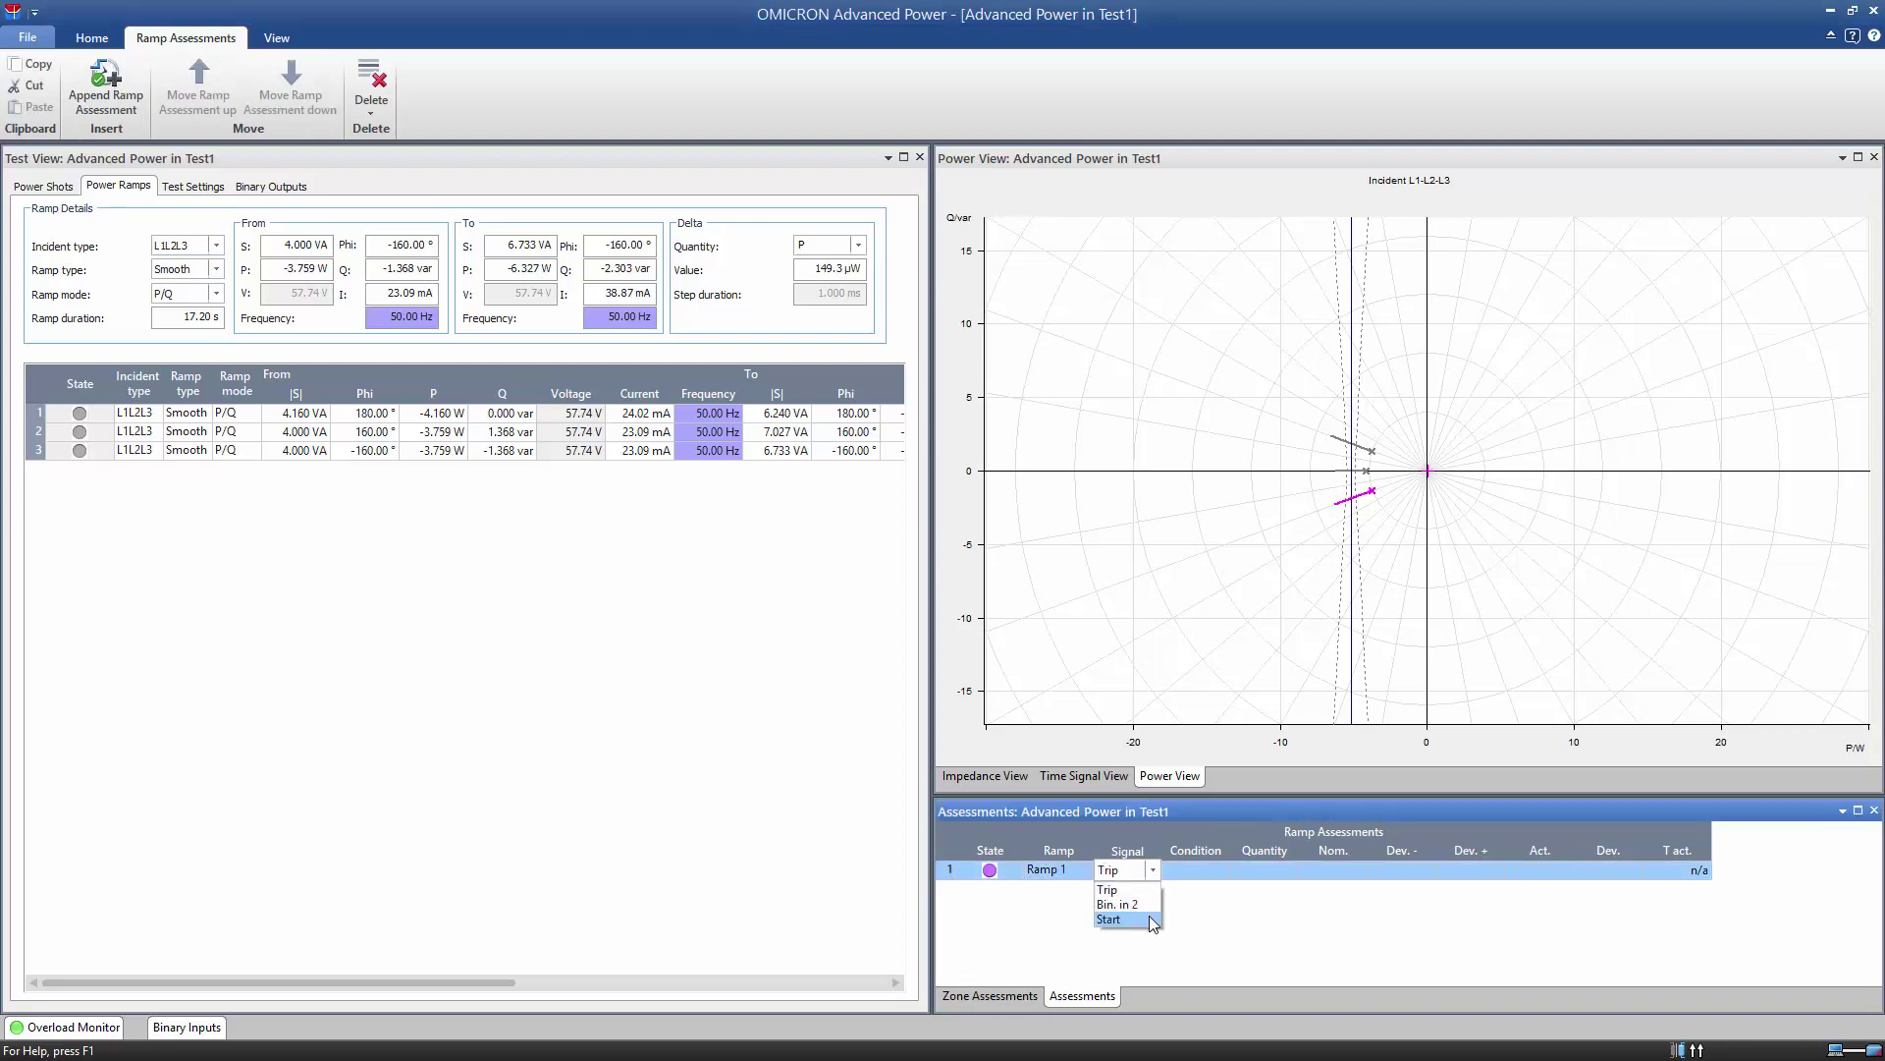
left_click(1154, 920)
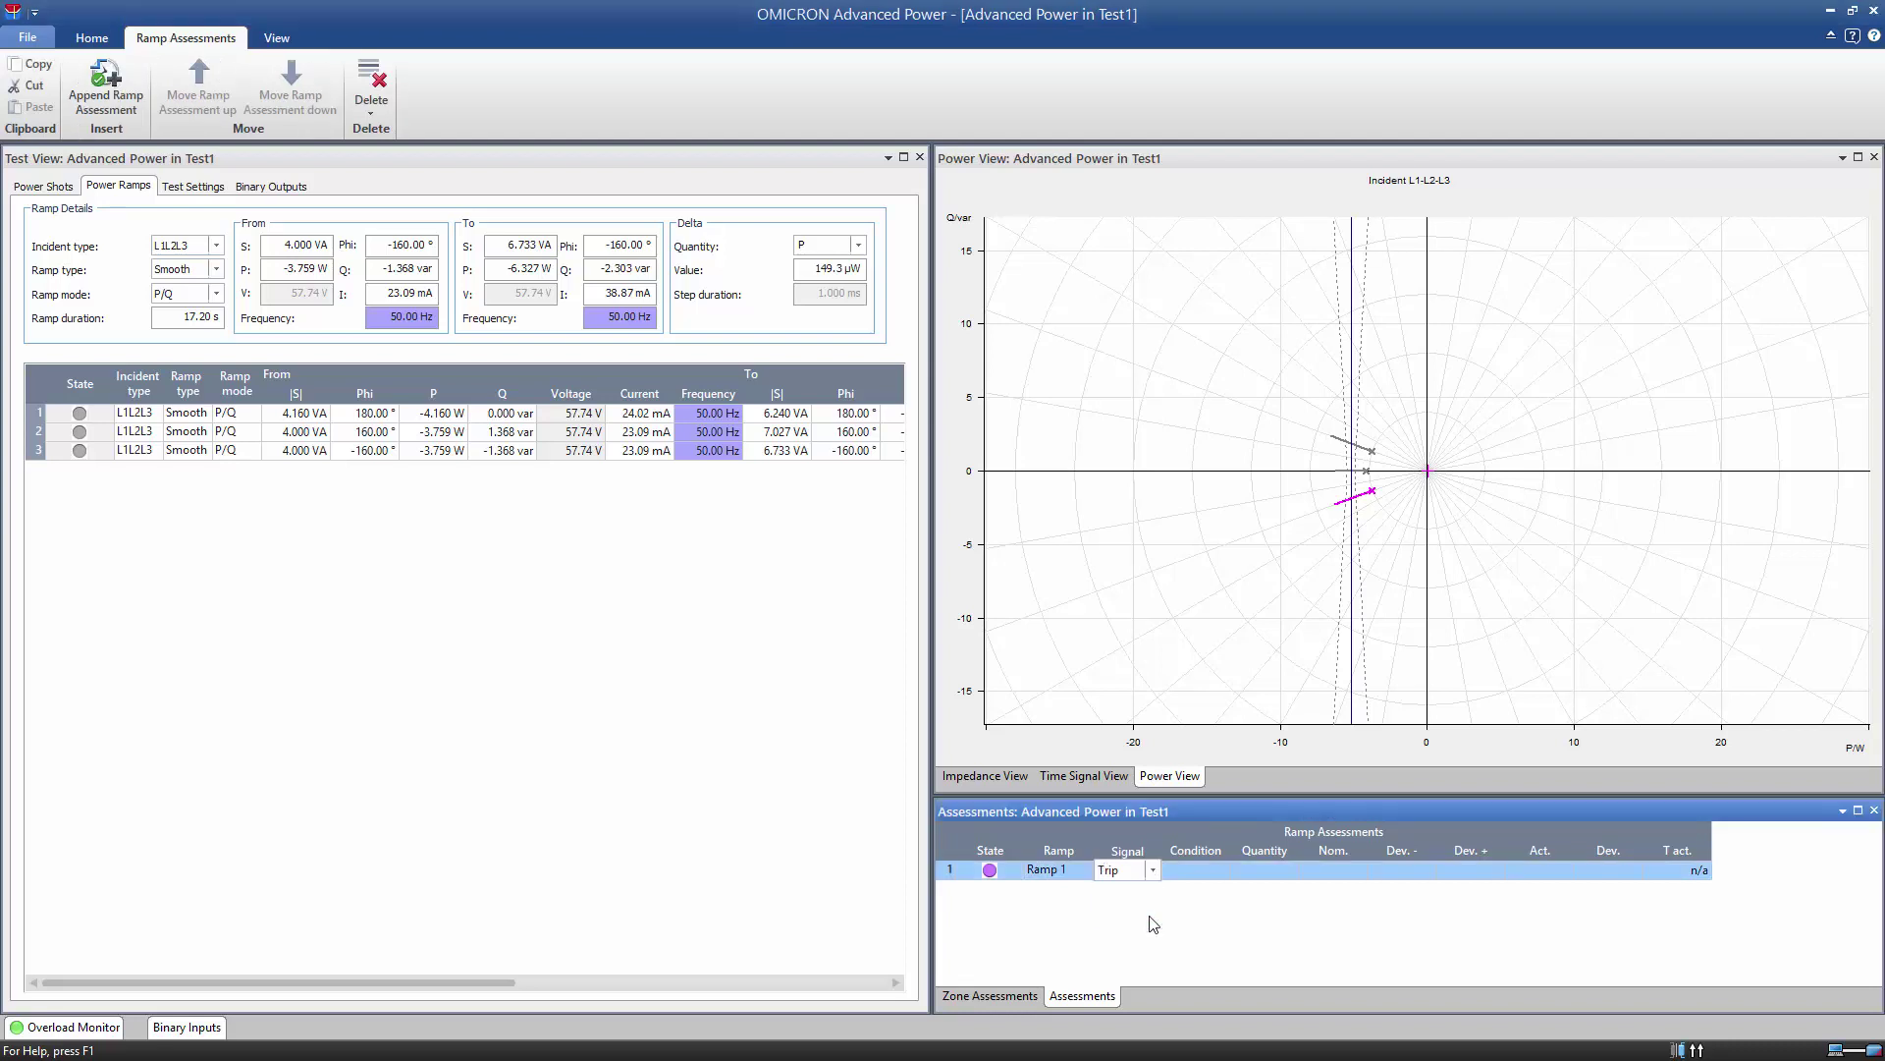
left_click(1231, 874)
left_click(1222, 924)
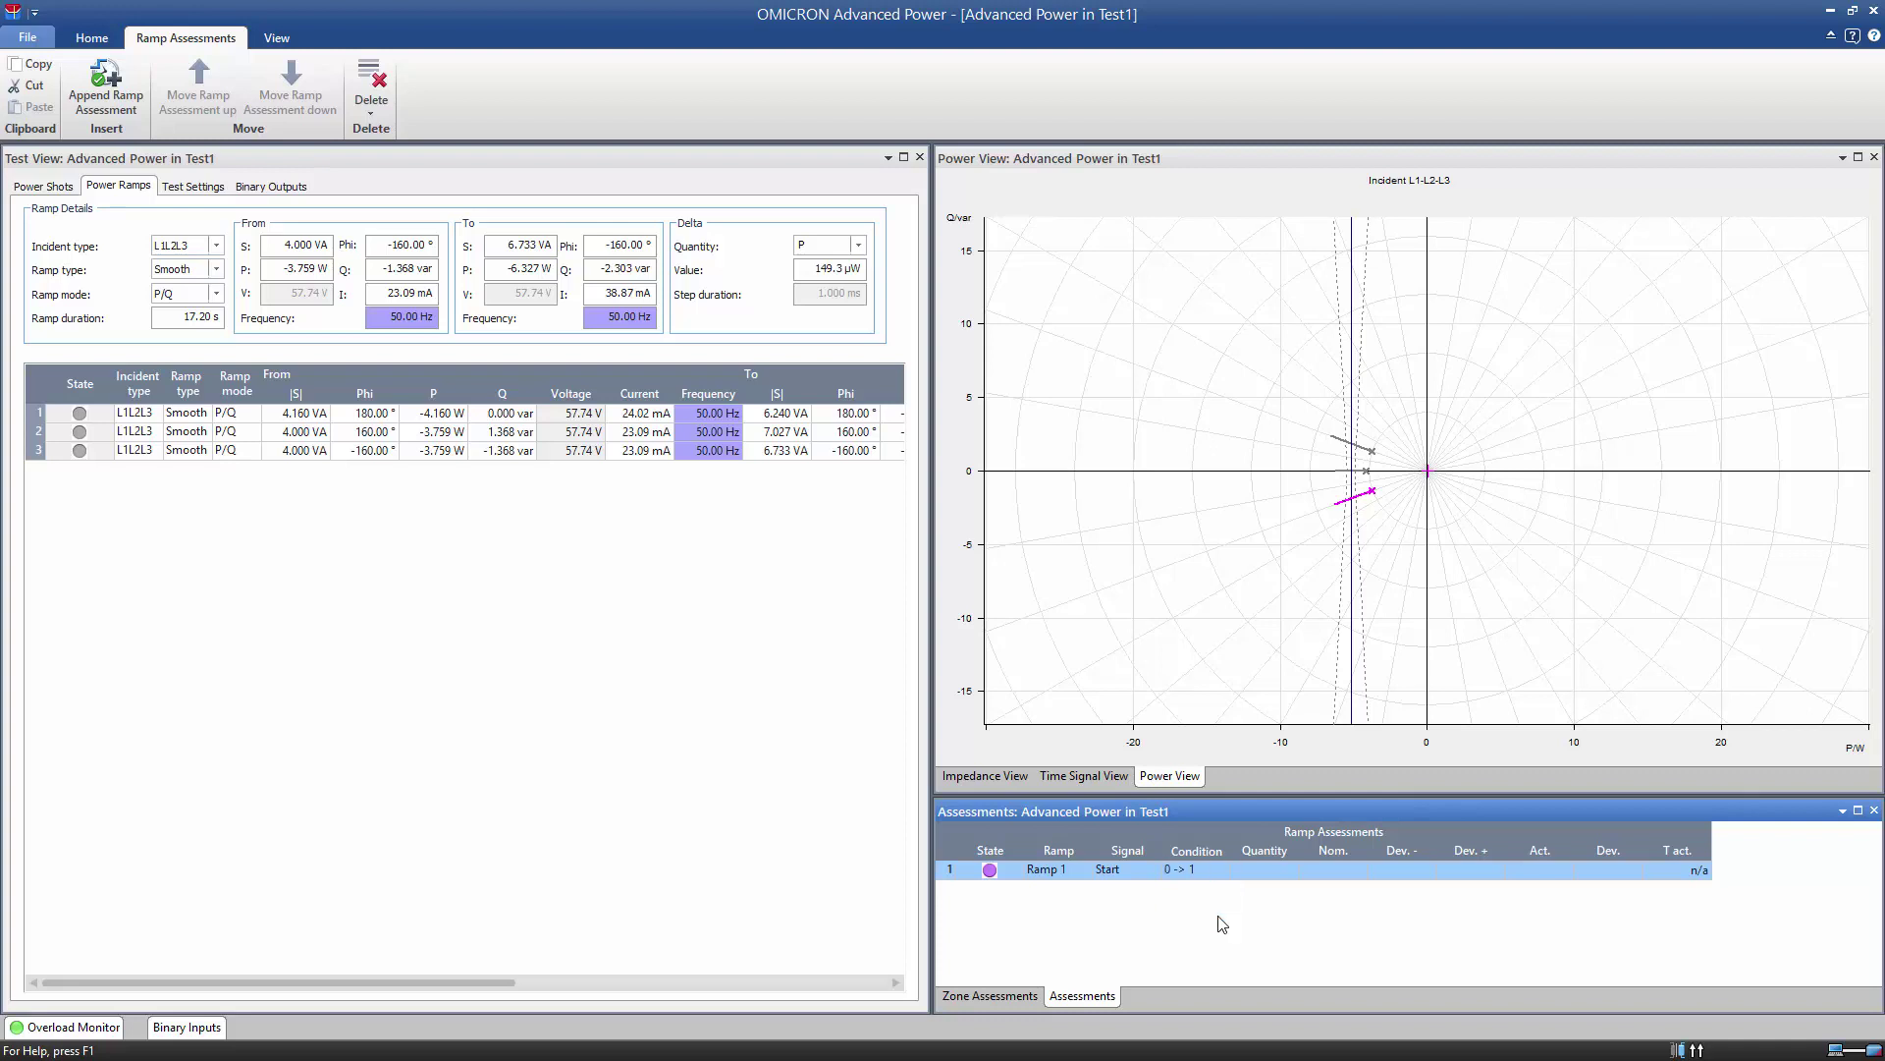
left_click(1294, 876)
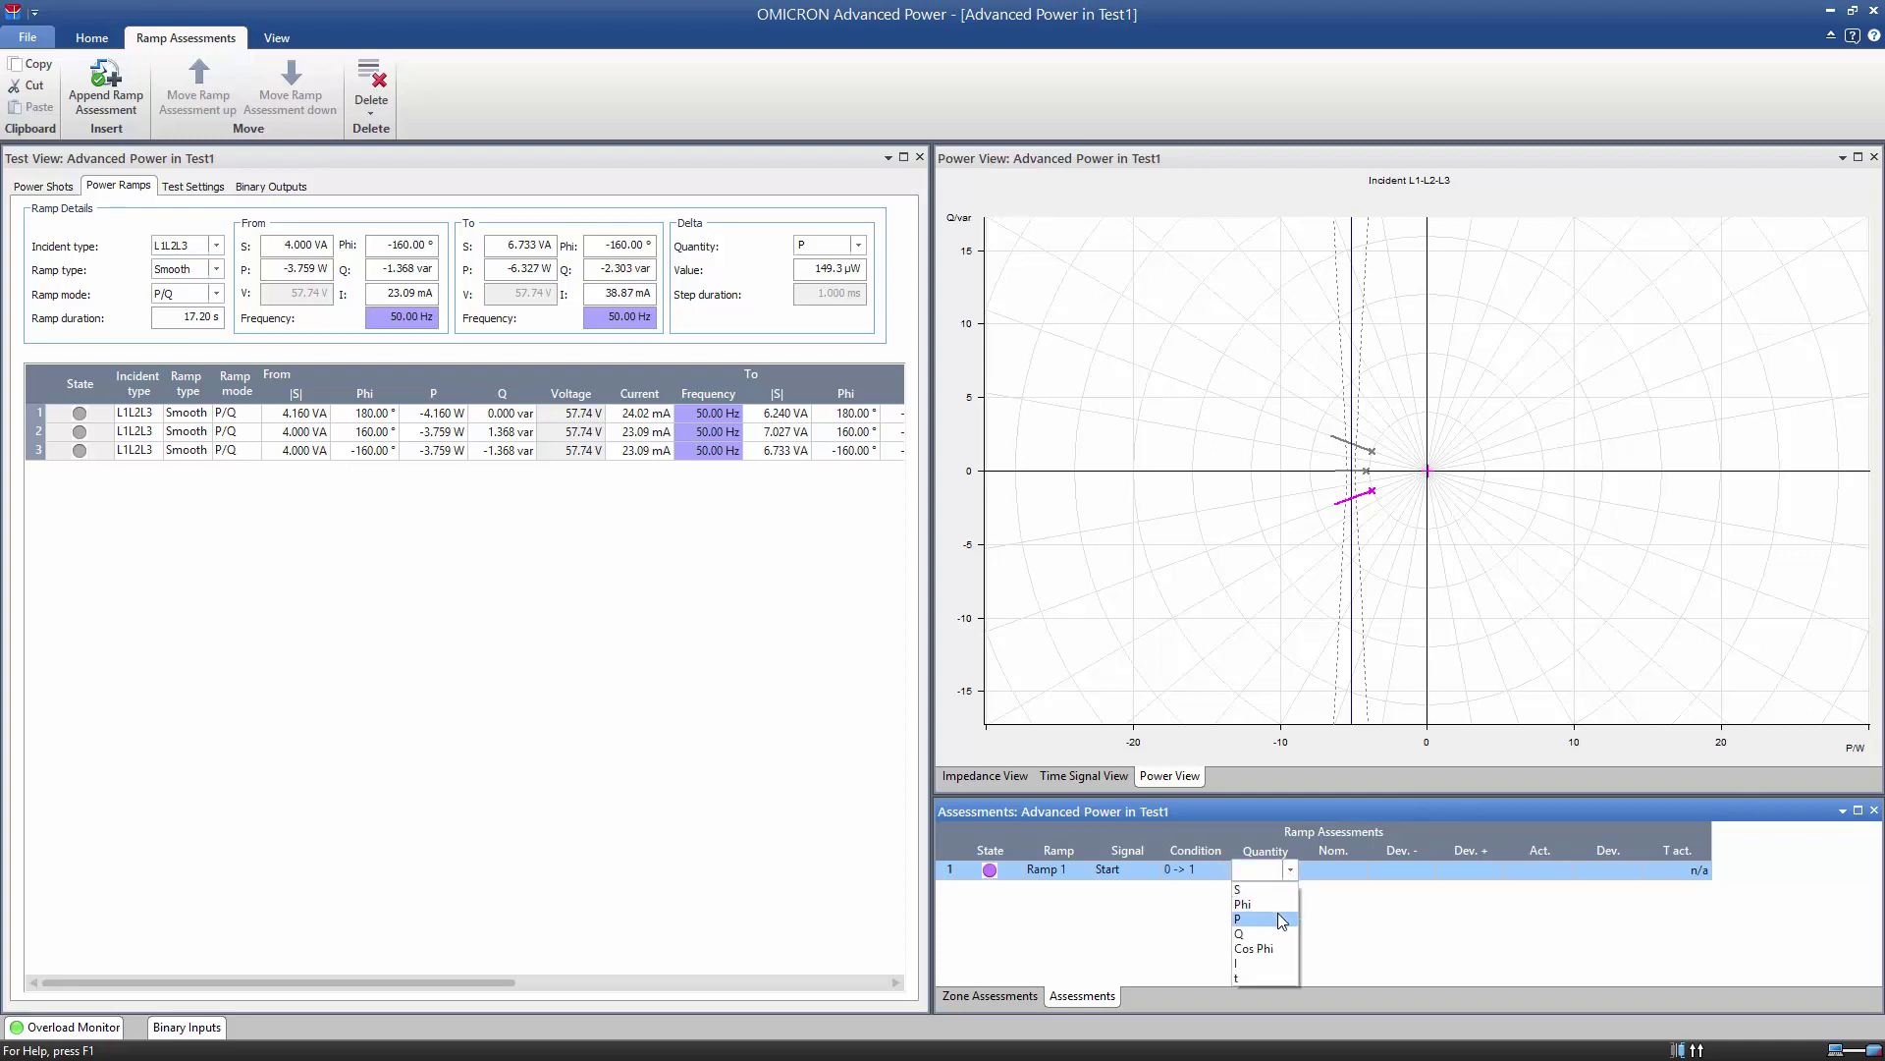
left_click(1267, 918)
- Enter the assessment's nominal P of 5.2 with Dev.- and Dev.+ of 0.3
left_click(1329, 872)
type("5.2 W")
left_click(1387, 870)
type("0.3")
left_click(1459, 871)
type("0.3")
left_click(1529, 877)
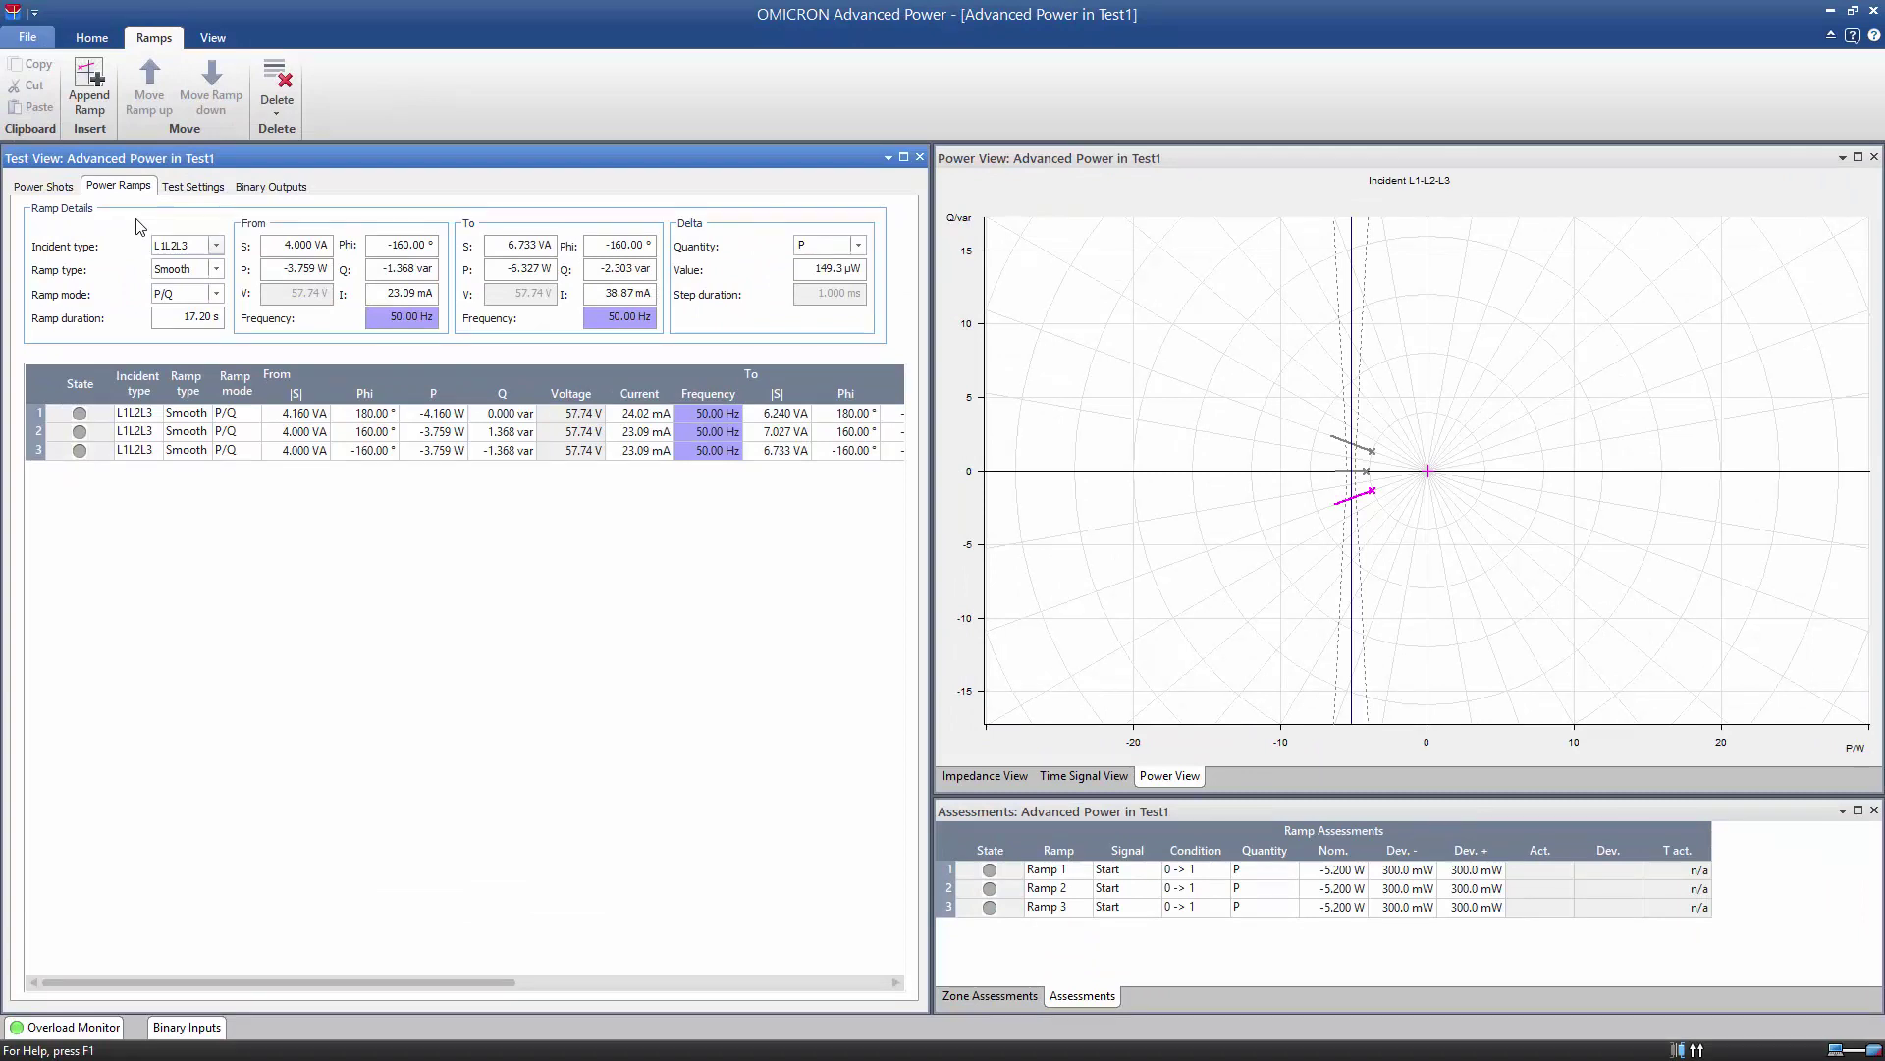
- On Power Shots, place a shot near -14 W, then set |S| 10 VA and Phi -180°
left_click(43, 186)
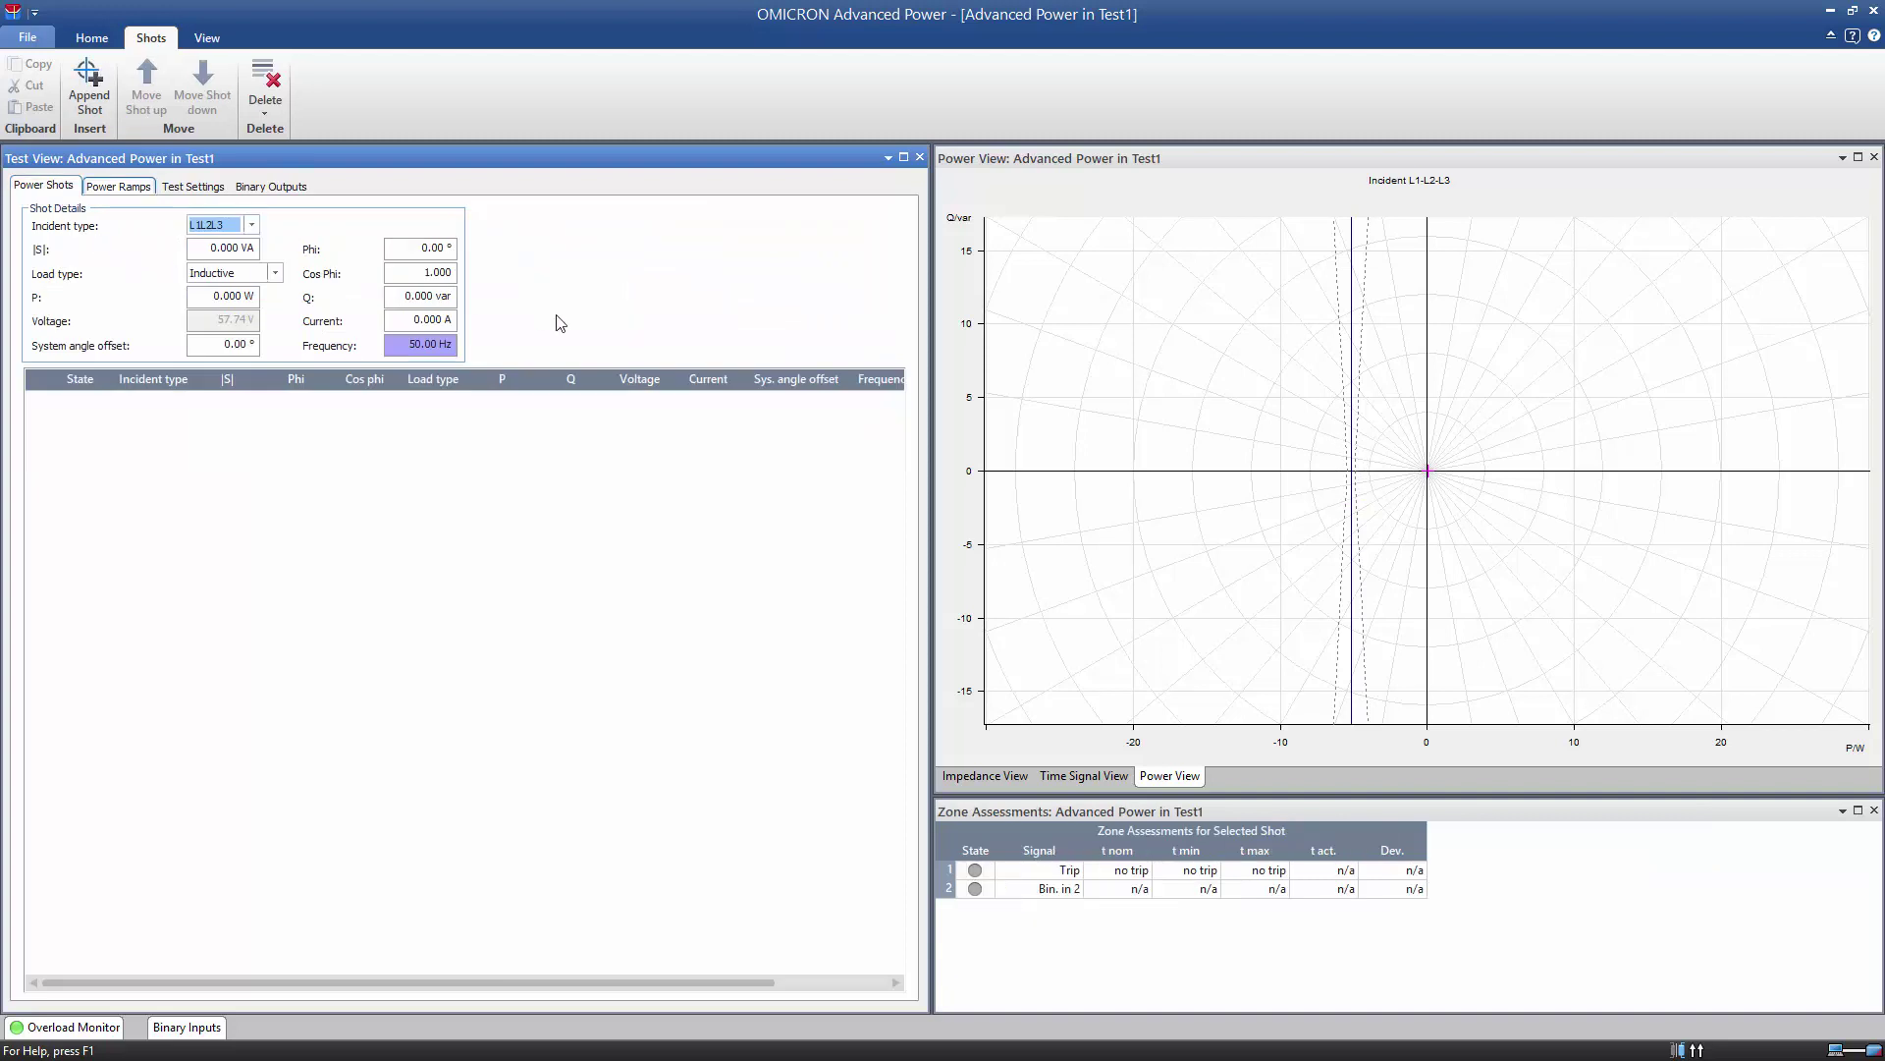
left_click(1215, 472)
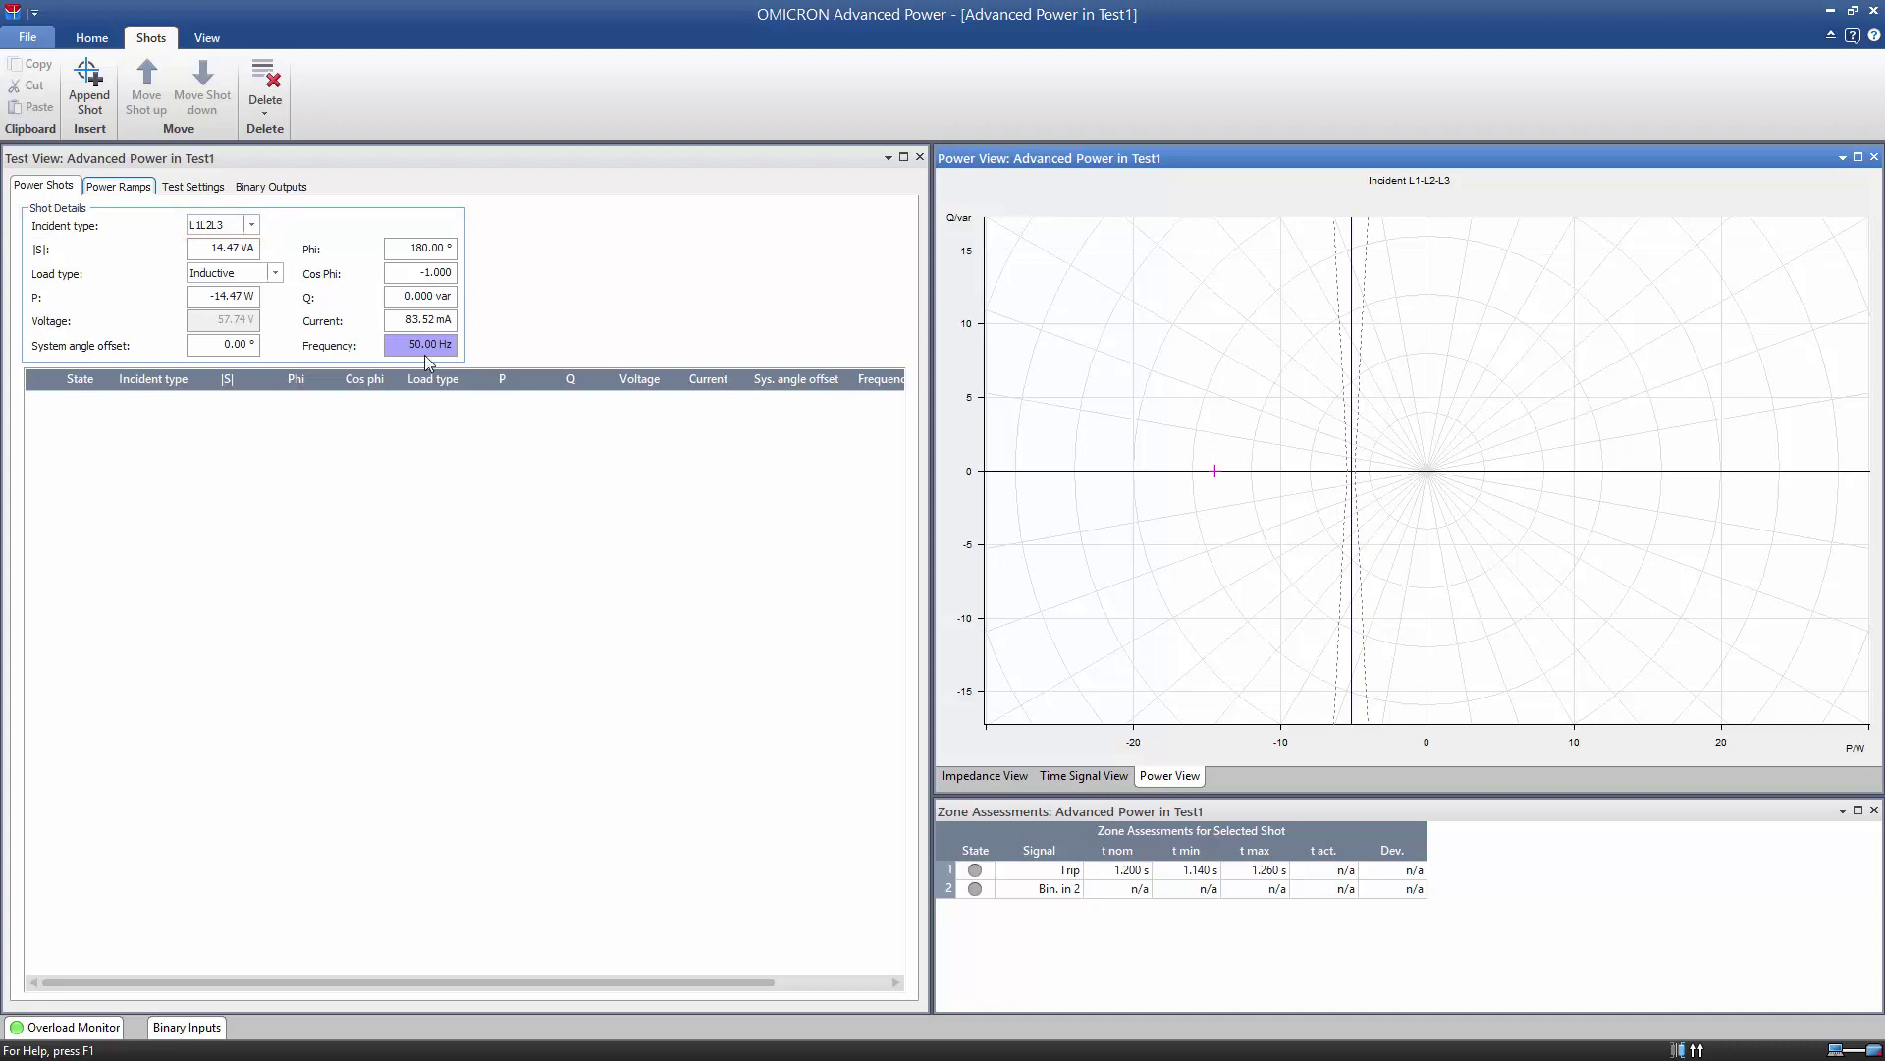
double_click(238, 248)
type("10")
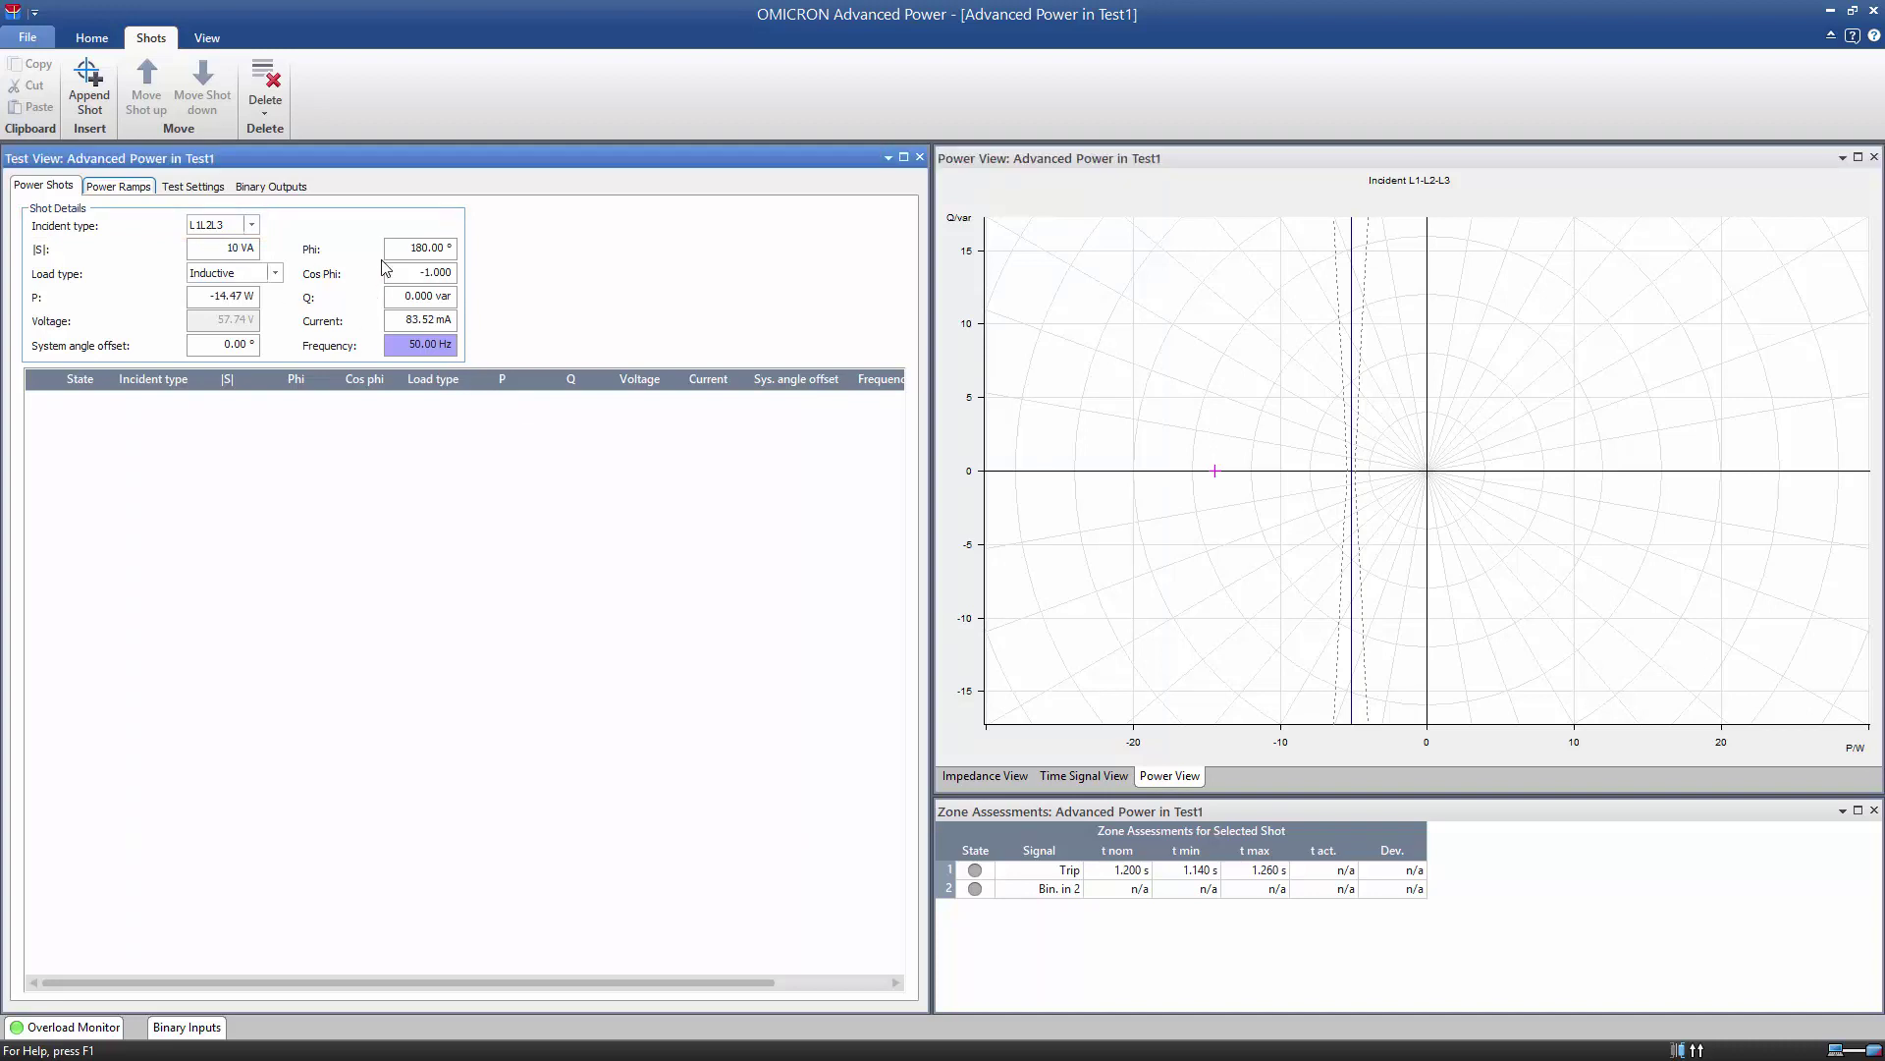
left_click_drag(392, 250, 454, 254)
type("-180")
left_click(408, 274)
- Append the 10 VA, -180° shot to the shot table
left_click(93, 105)
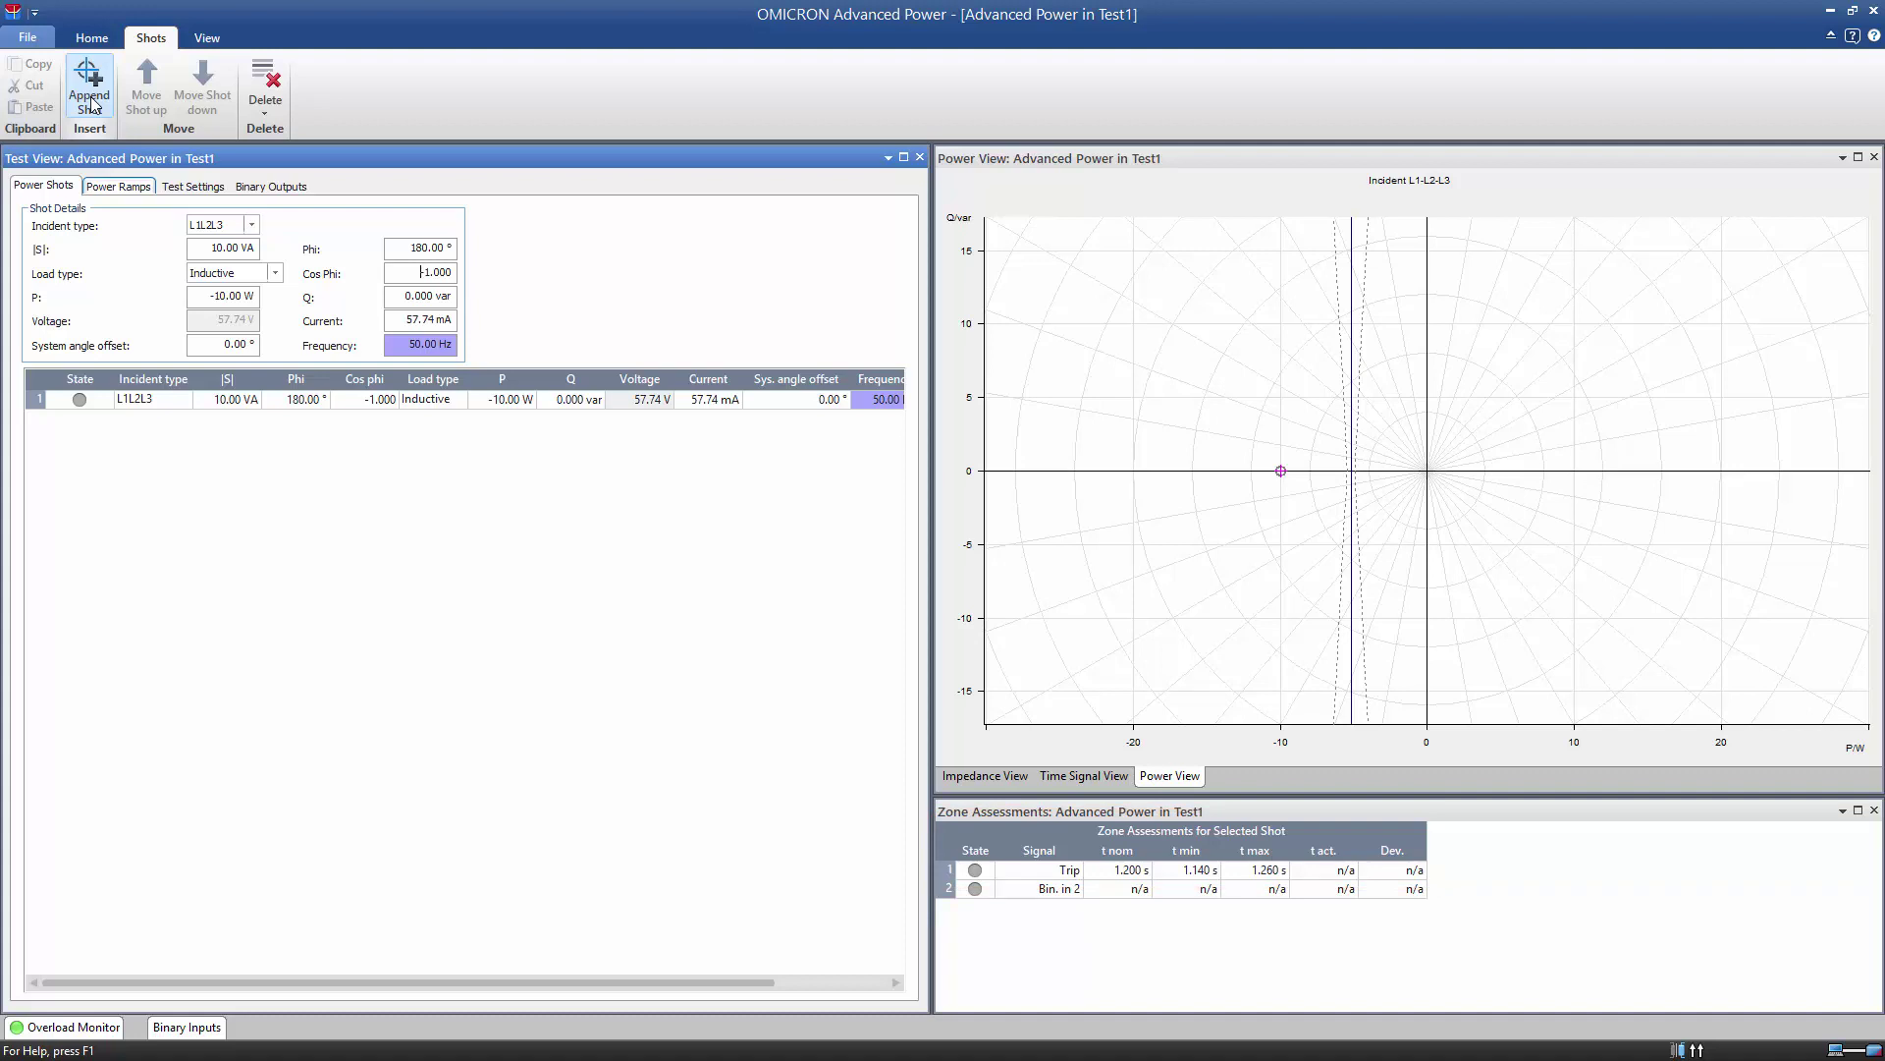
- Start the test with Start/Continue on the Home tab
left_click(92, 37)
left_click(226, 84)
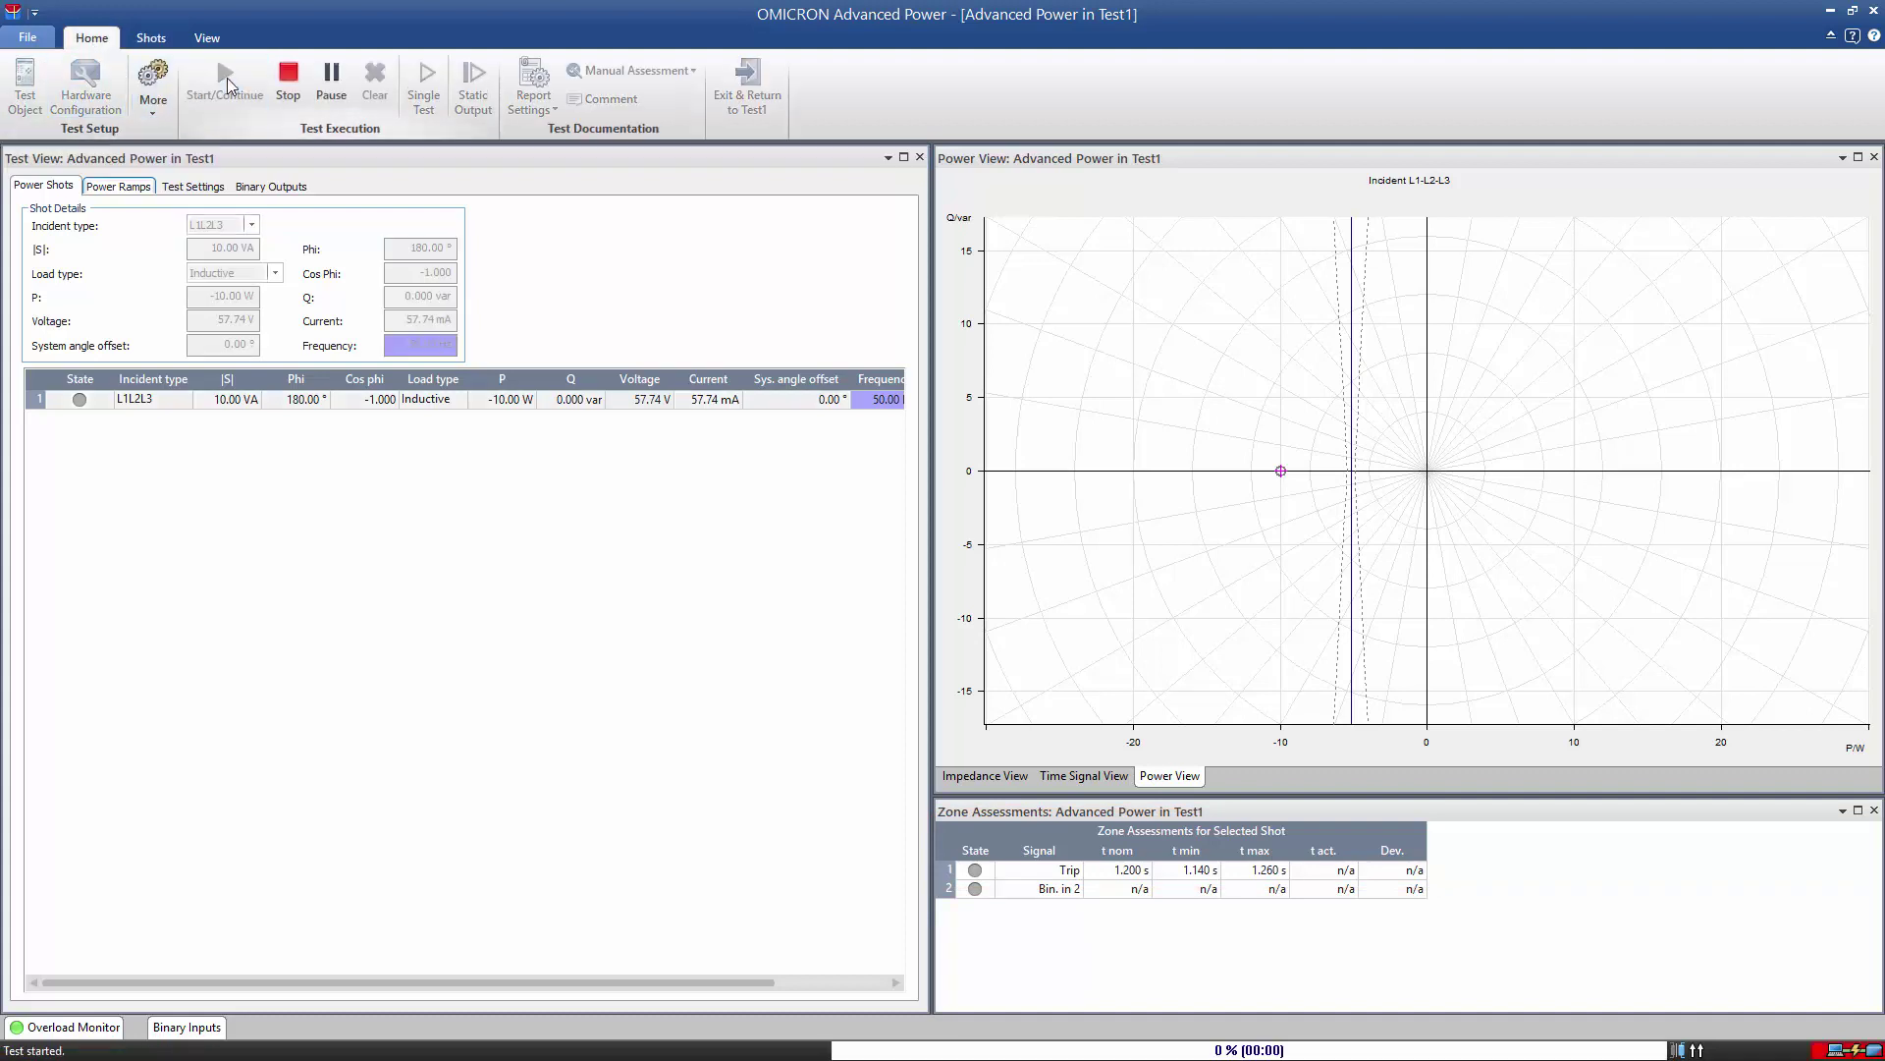